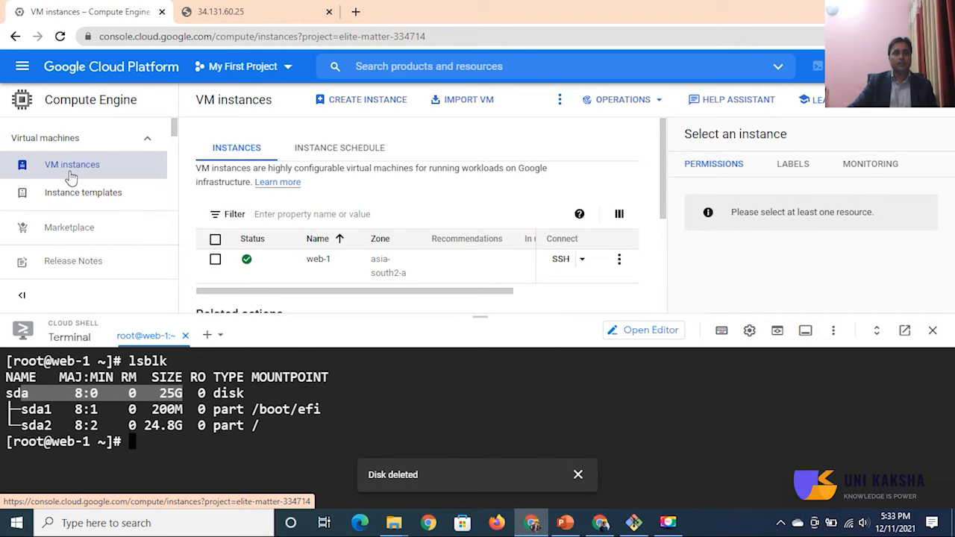
# Step: Open the Compute Engine disks list and start creating a new disk
pyautogui.scroll(-2, 71, 177)
pyautogui.scroll(-2, 71, 177)
pyautogui.scroll(-2, 67, 179)
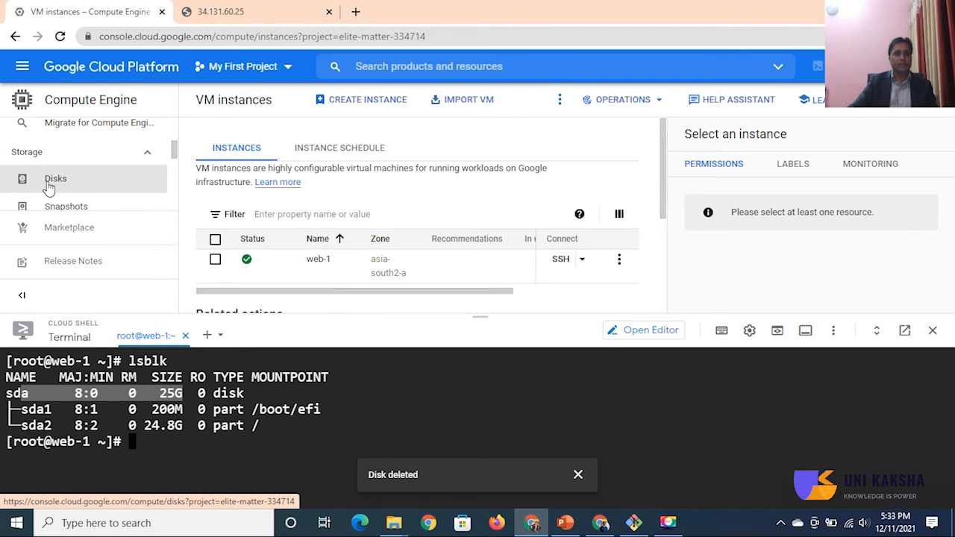
pyautogui.click(48, 186)
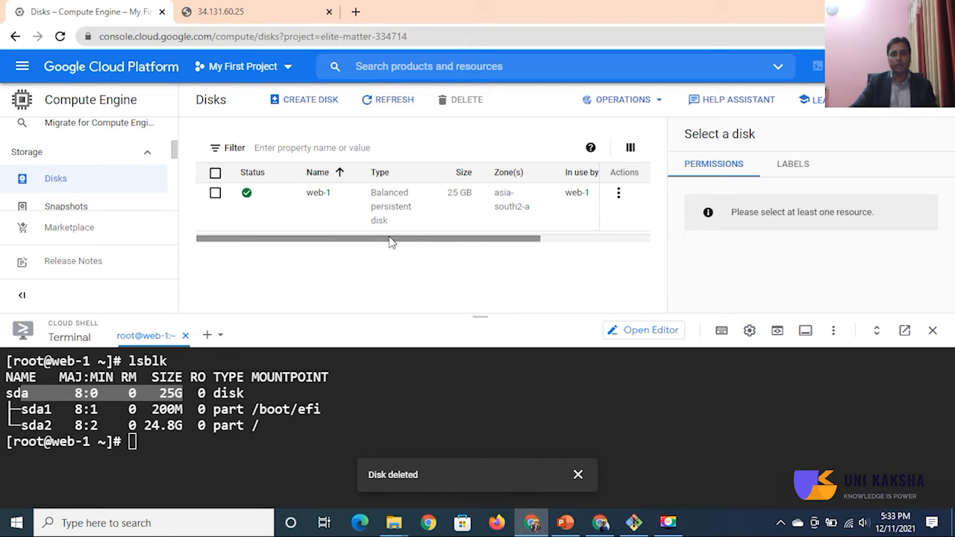
pyautogui.moveTo(387, 242); pyautogui.dragTo(362, 249)
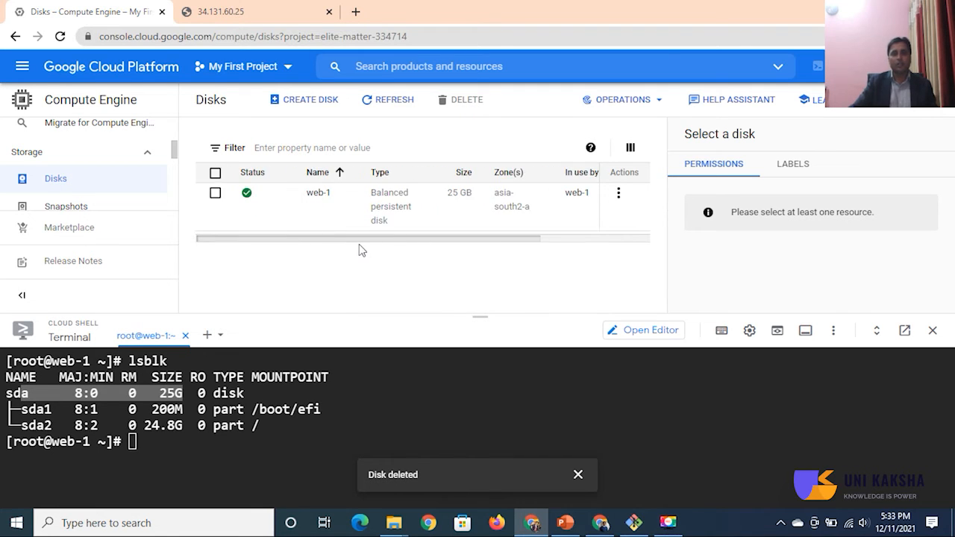
pyautogui.click(305, 102)
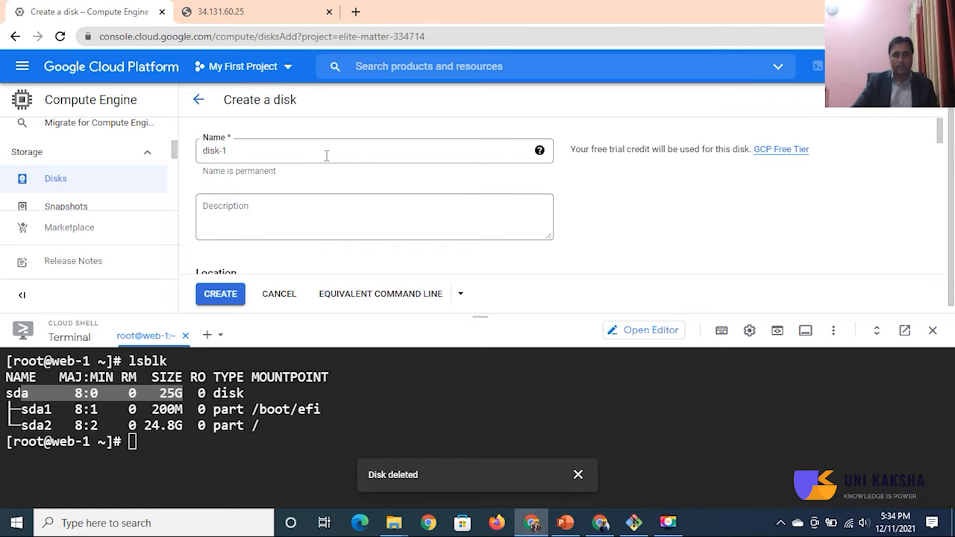
# Step: Name the new disk data-disk and enter the description "This is my data disk"
pyautogui.click(298, 149)
pyautogui.press('BackSpace')
pyautogui.press('BackSpace')
pyautogui.press('BackSpace')
pyautogui.press('BackSpace')
pyautogui.press('BackSpace')
pyautogui.press('BackSpace')
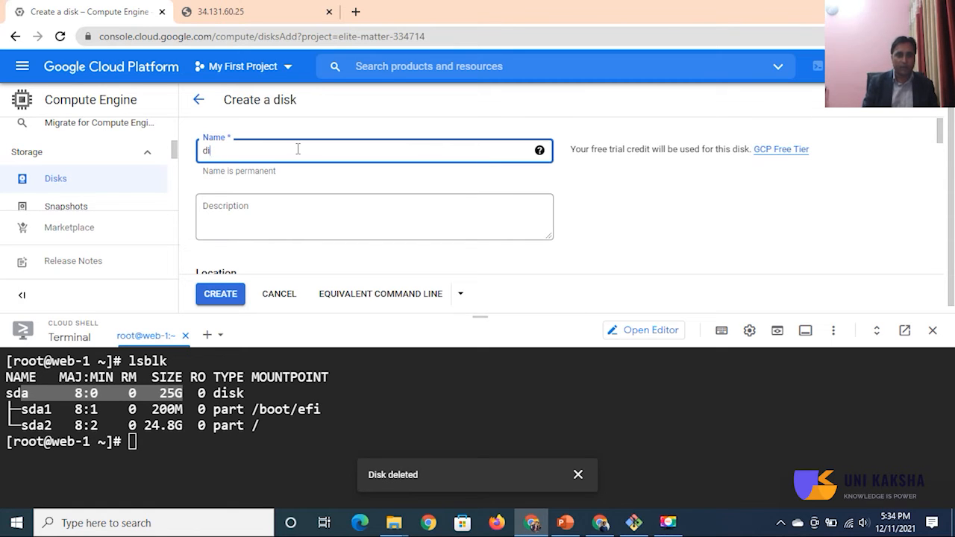
pyautogui.write('data')
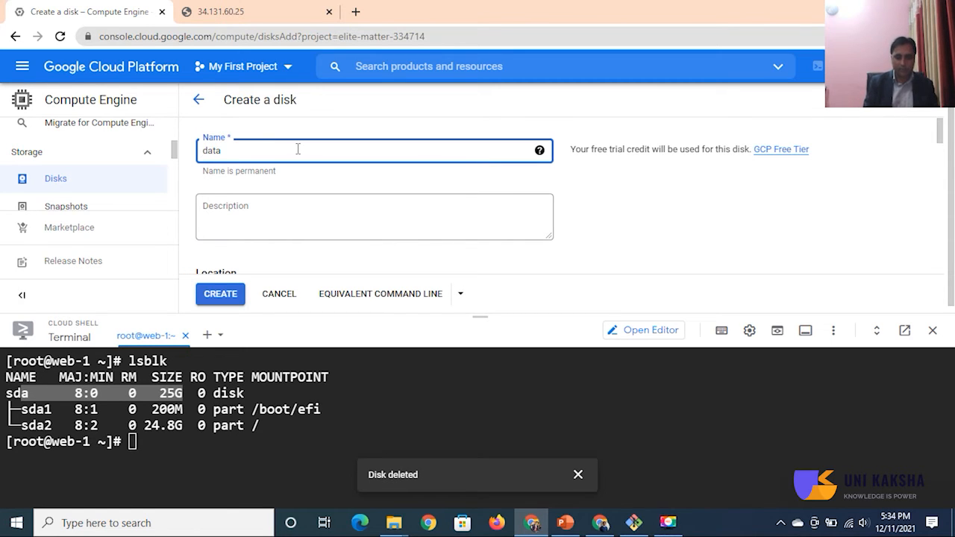
pyautogui.write('-disk')
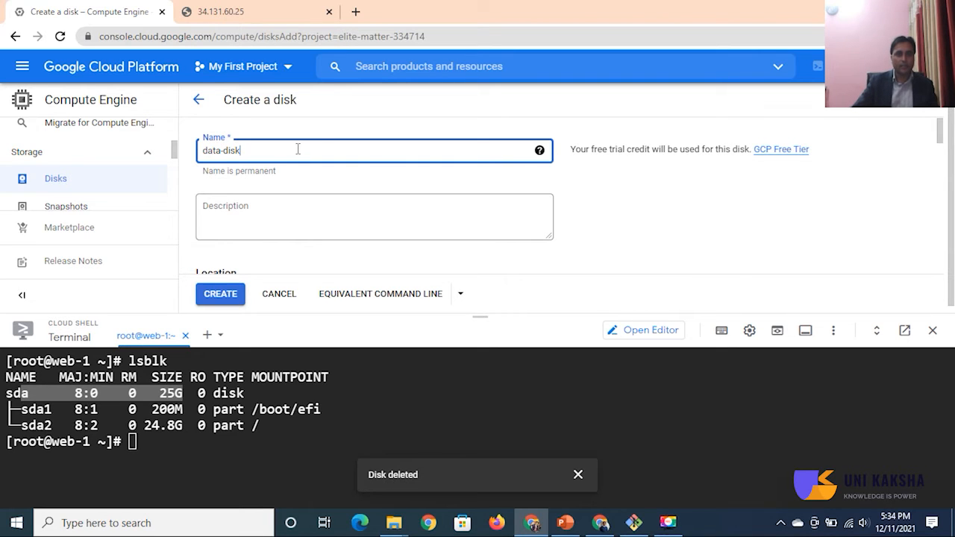
pyautogui.click(267, 216)
pyautogui.write('This is my data disk')
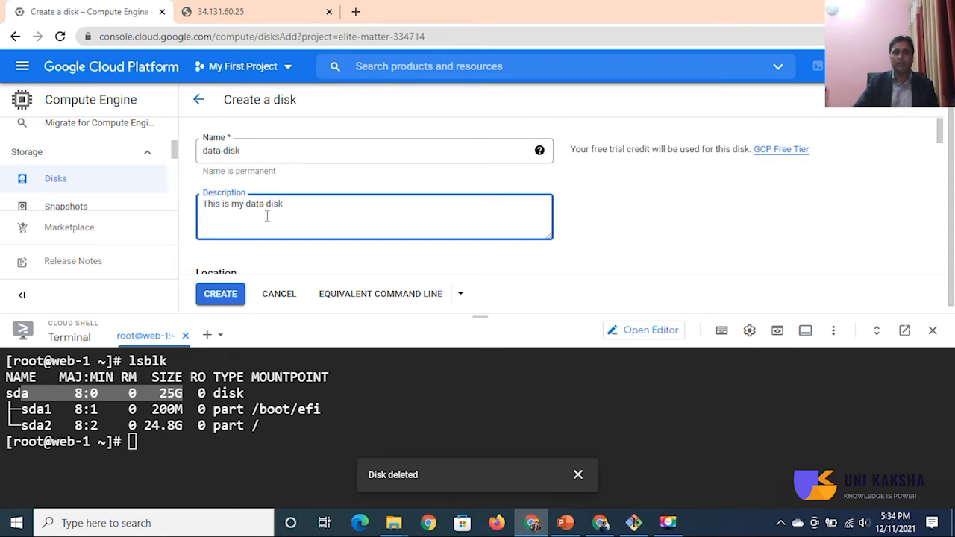
# Step: Set the new disk's region to asia-south2 (Delhi)
pyautogui.scroll(-1, 297, 224)
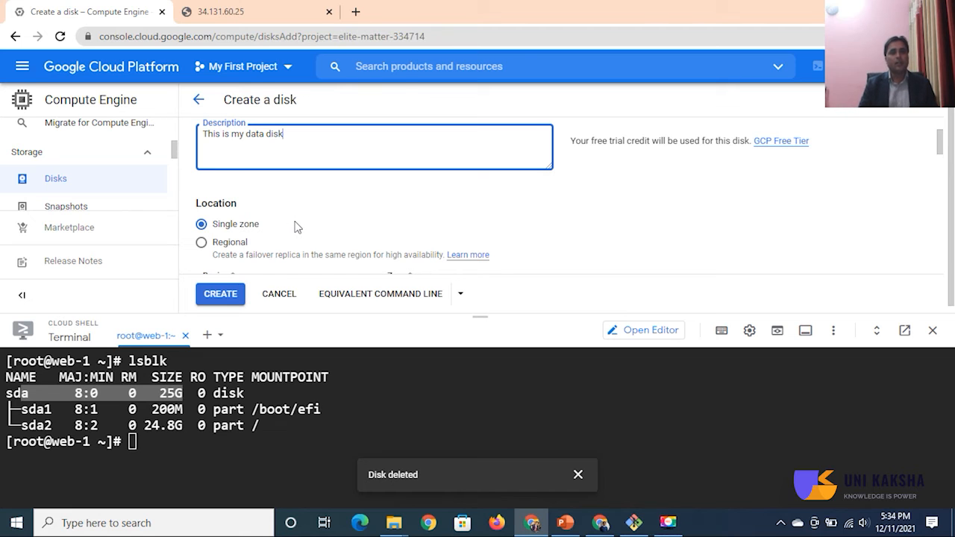
pyautogui.scroll(-1, 298, 223)
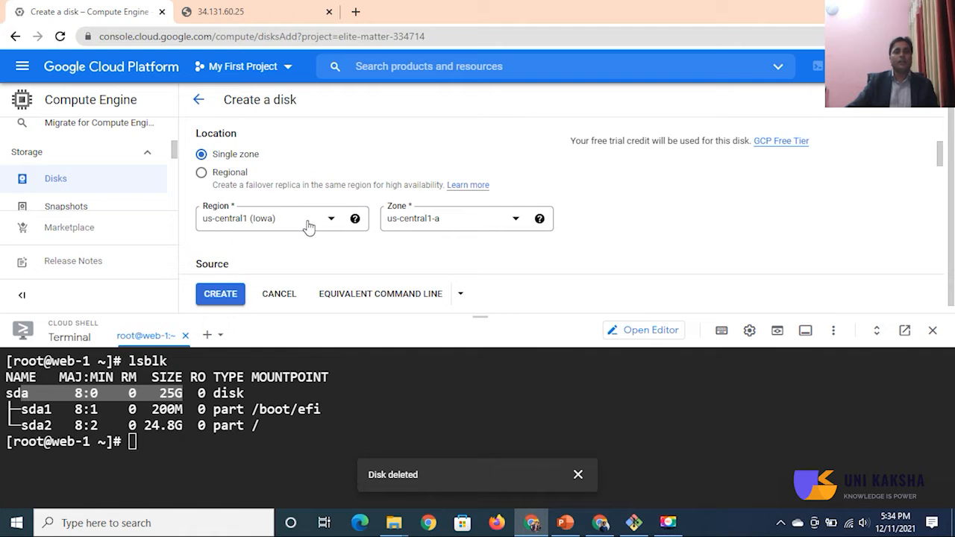
pyautogui.click(309, 227)
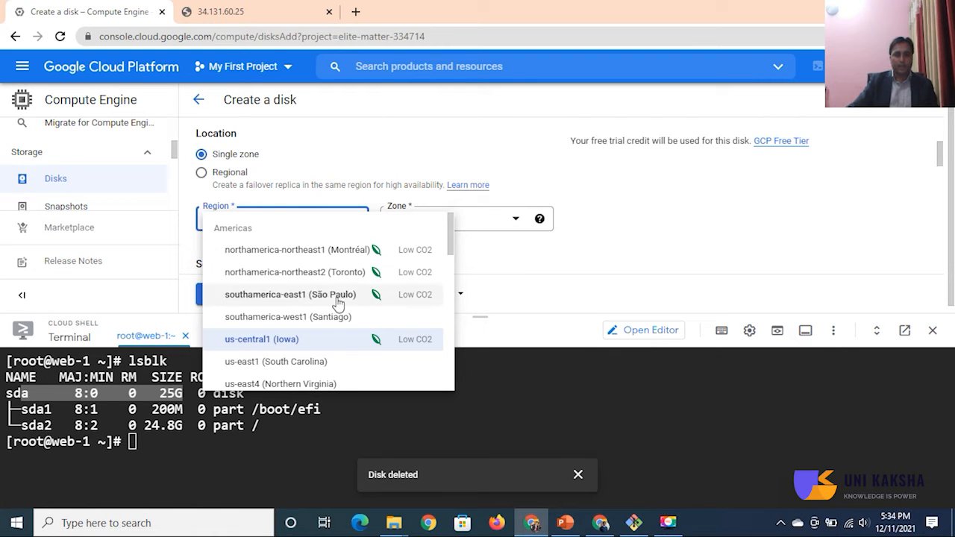
pyautogui.scroll(-2, 337, 305)
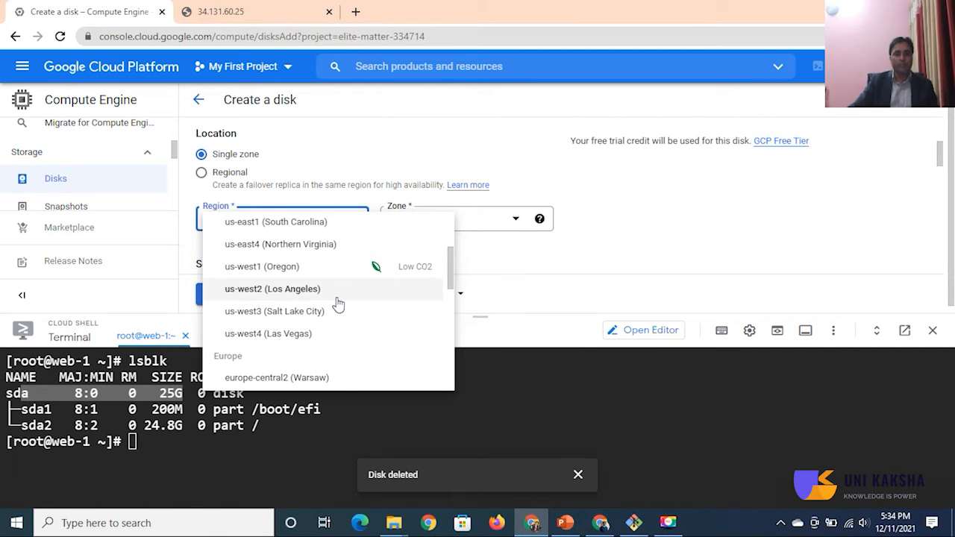
pyautogui.scroll(-5, 337, 304)
pyautogui.scroll(-3, 336, 304)
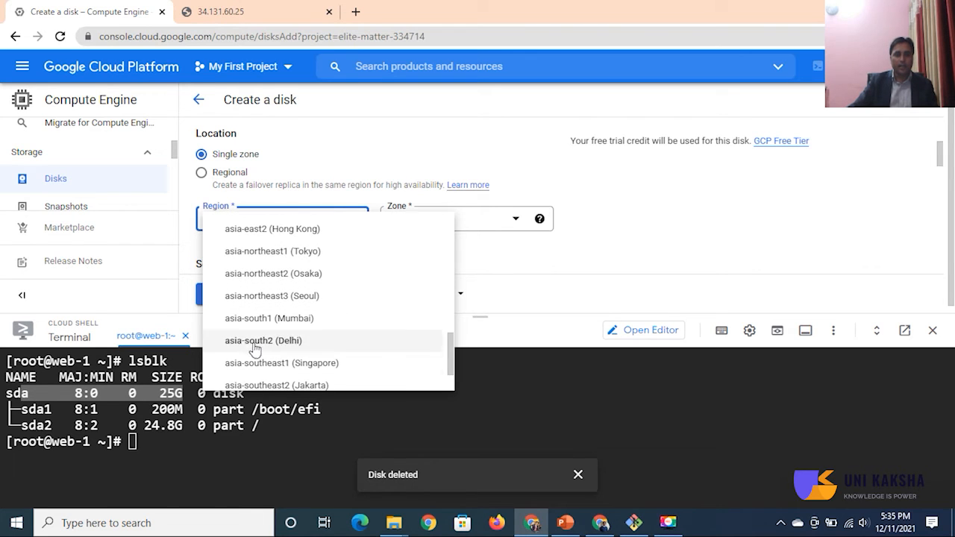
pyautogui.click(257, 340)
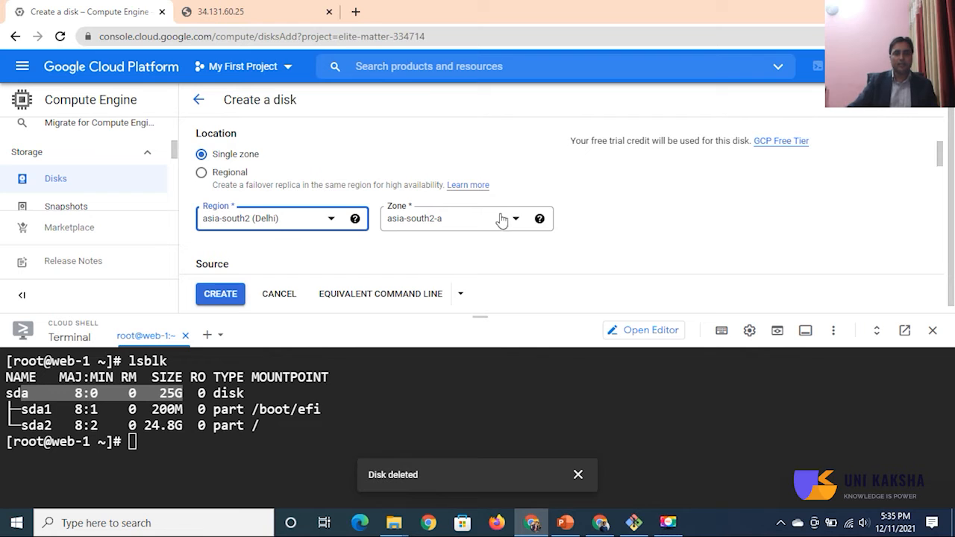
# Step: Examine the available disk source types and disk types for the new disk
pyautogui.scroll(-1, 582, 224)
pyautogui.scroll(-1, 586, 226)
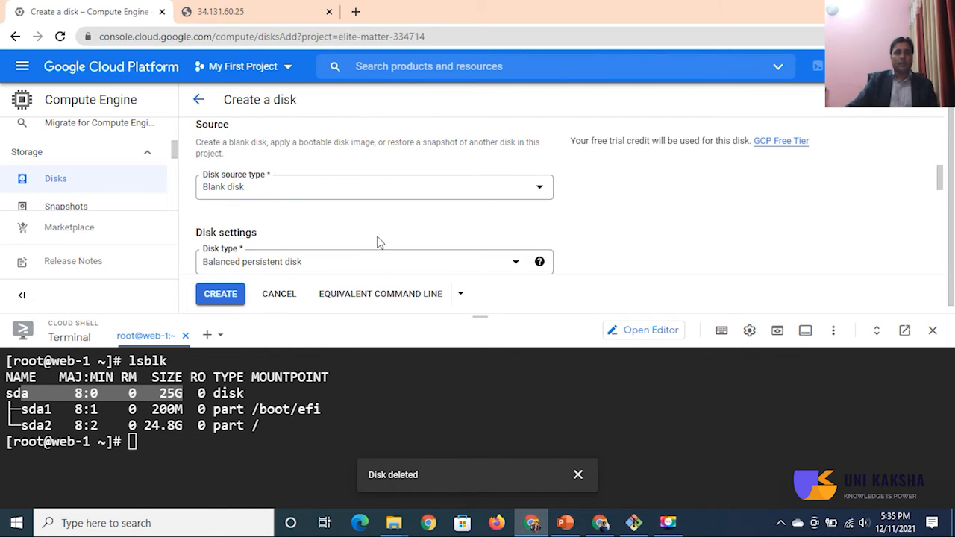
pyautogui.click(356, 200)
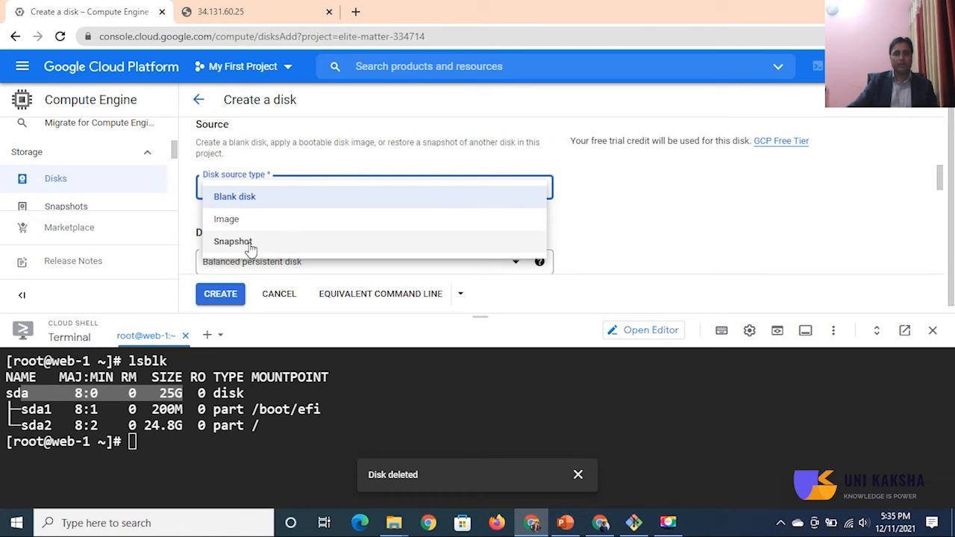
pyautogui.click(613, 206)
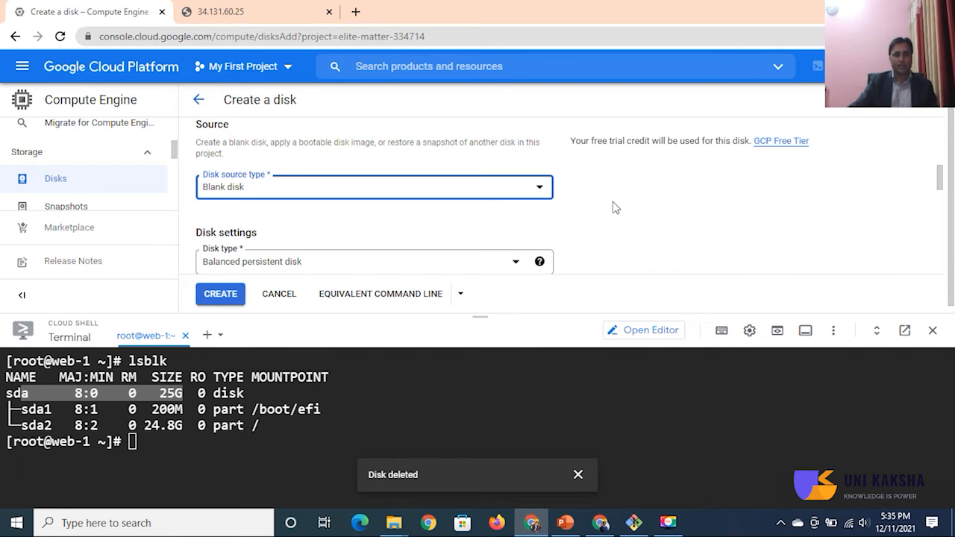
pyautogui.scroll(-1, 614, 206)
pyautogui.click(387, 204)
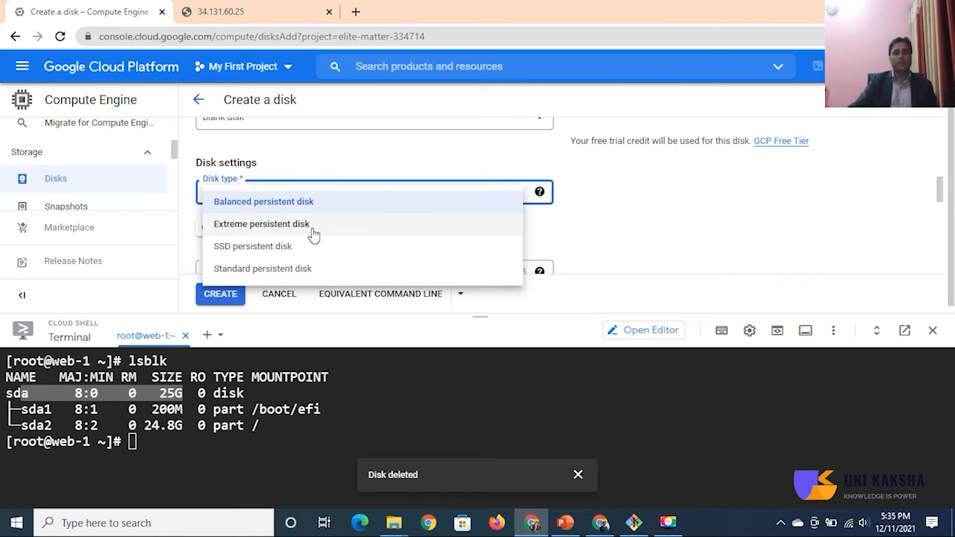
pyautogui.click(638, 203)
# Step: Set the disk size to 10 GB and disable its snapshot schedule
pyautogui.scroll(-1, 636, 204)
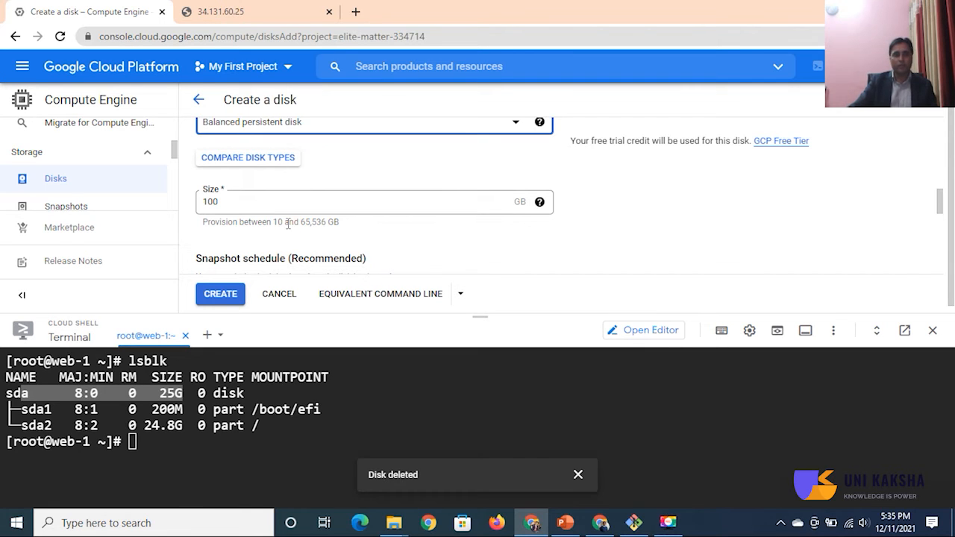
pyautogui.moveTo(273, 223); pyautogui.dragTo(286, 223)
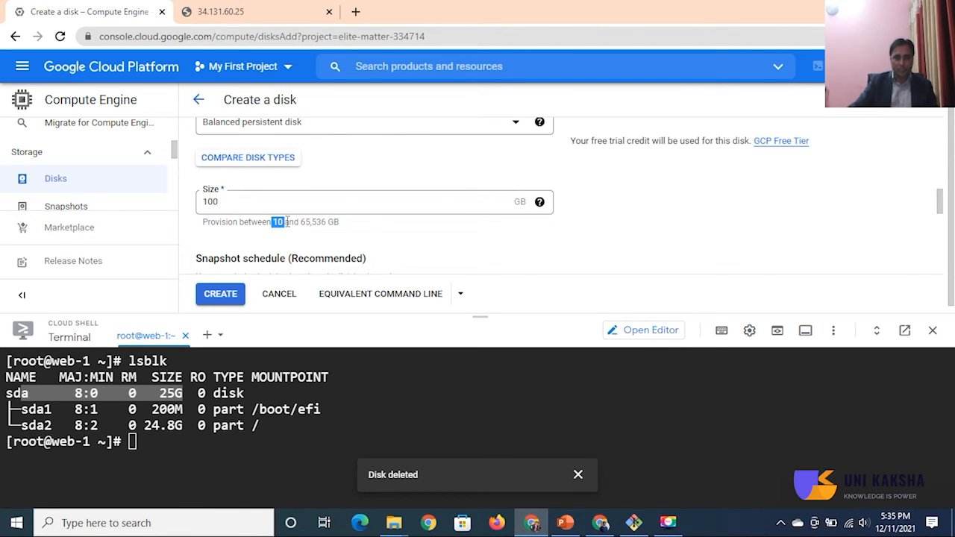
pyautogui.click(311, 240)
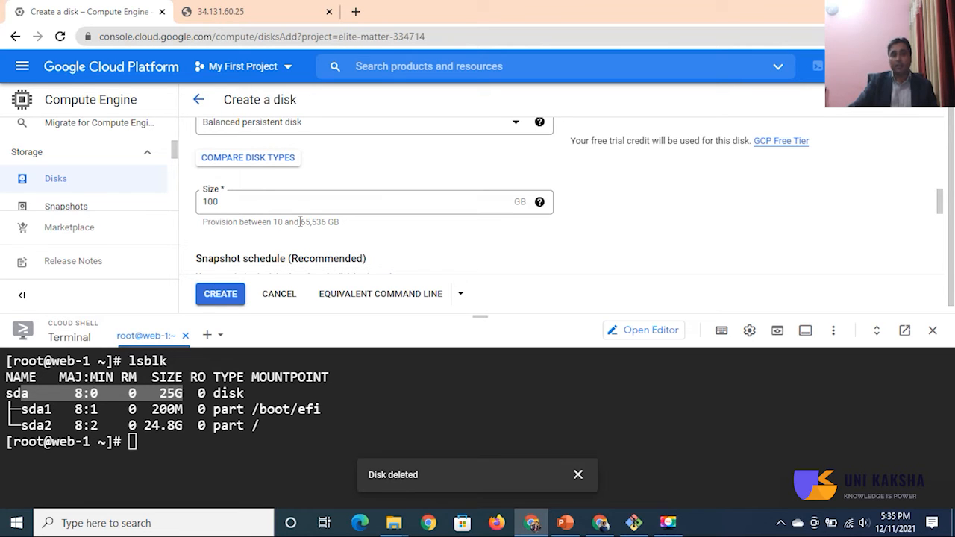
pyautogui.click(293, 203)
pyautogui.press('BackSpace')
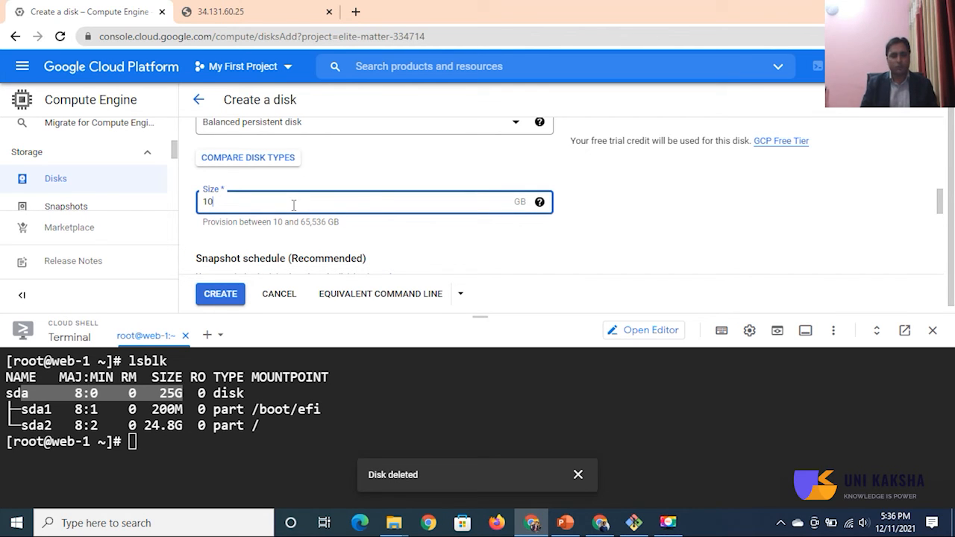
pyautogui.scroll(-2, 334, 229)
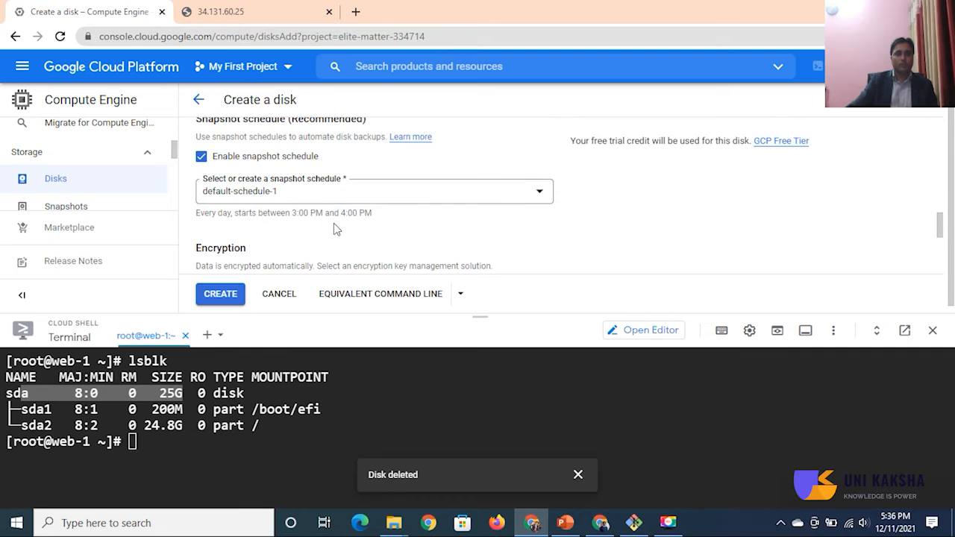
pyautogui.click(202, 159)
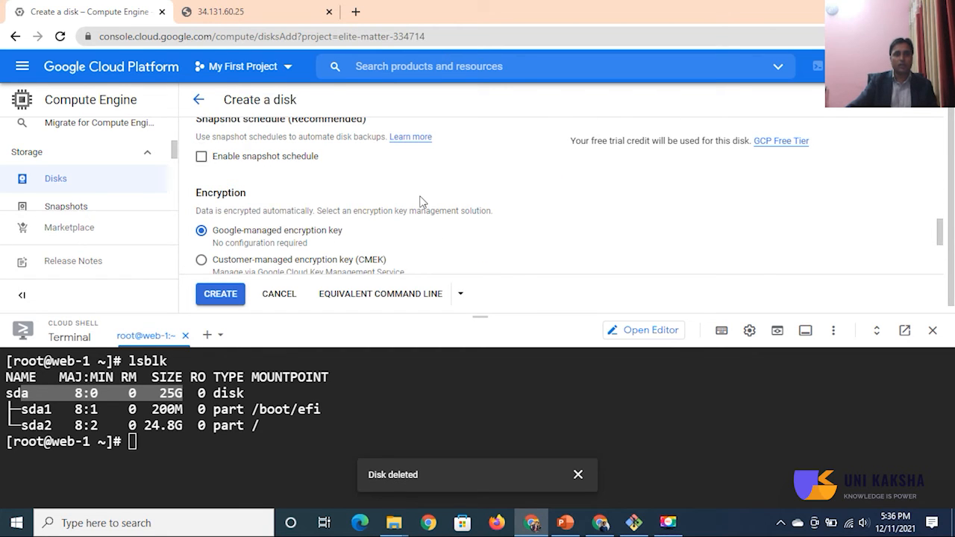
# Step: Add a label with key name and value data-disk, and create the disk
pyautogui.scroll(-1, 412, 205)
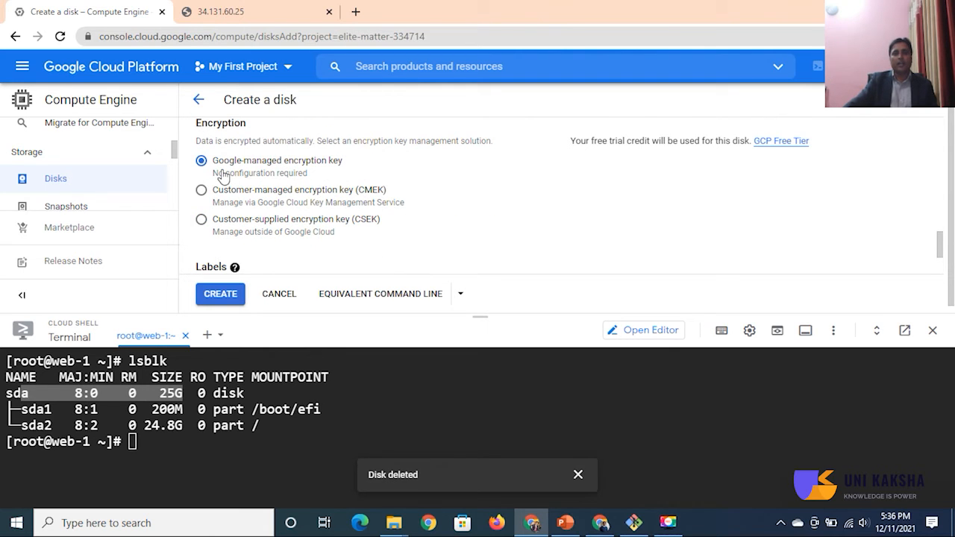
pyautogui.scroll(-1, 393, 197)
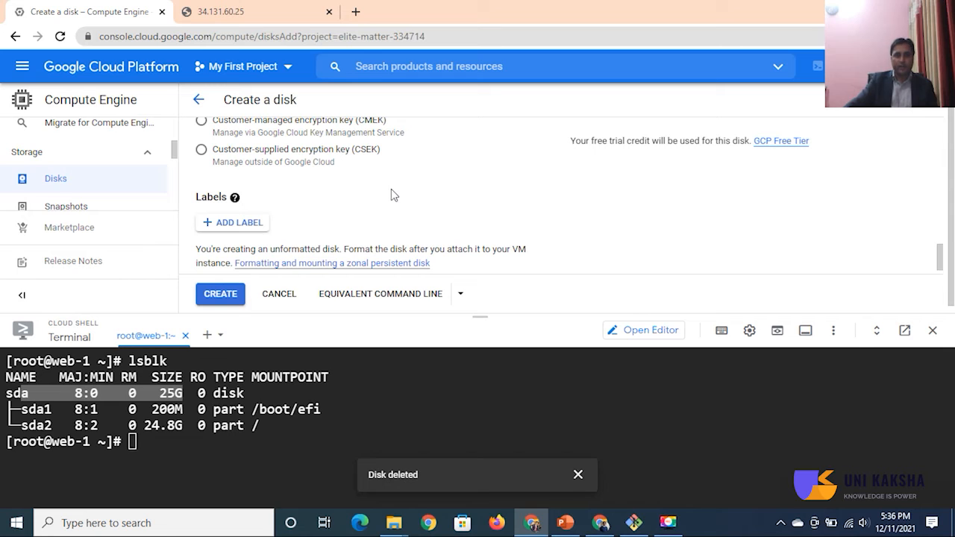
pyautogui.click(249, 223)
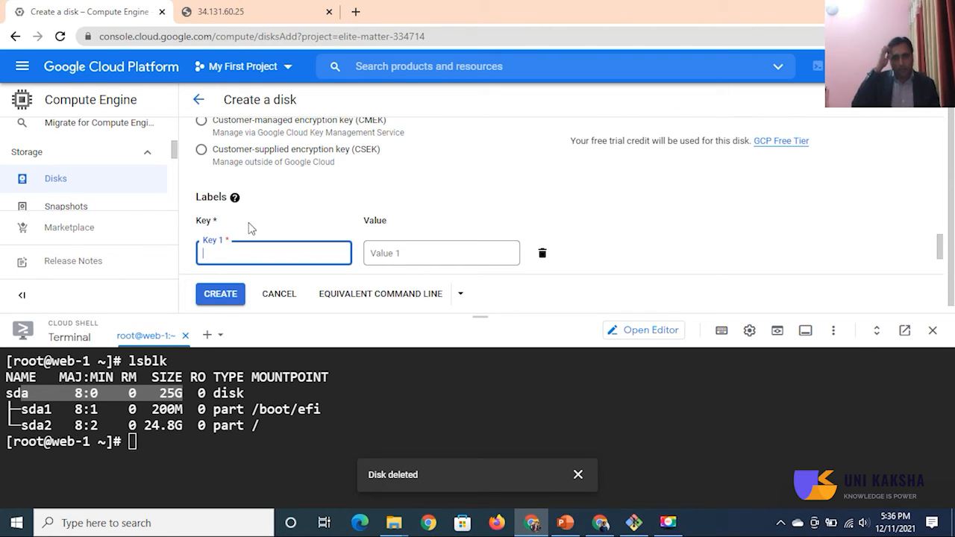
pyautogui.write('name')
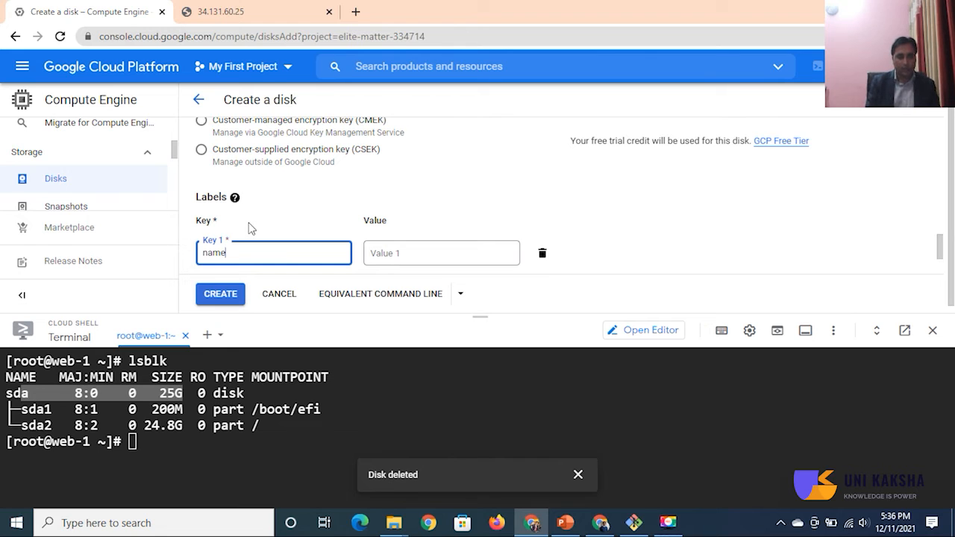
pyautogui.press('Tab')
pyautogui.write('data-disk')
pyautogui.scroll(-1, 306, 235)
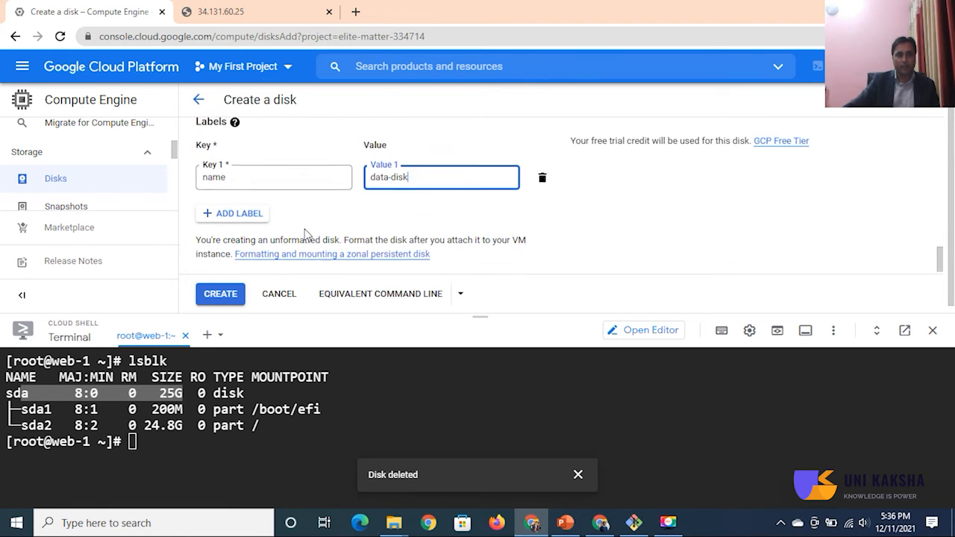
pyautogui.scroll(-1, 306, 235)
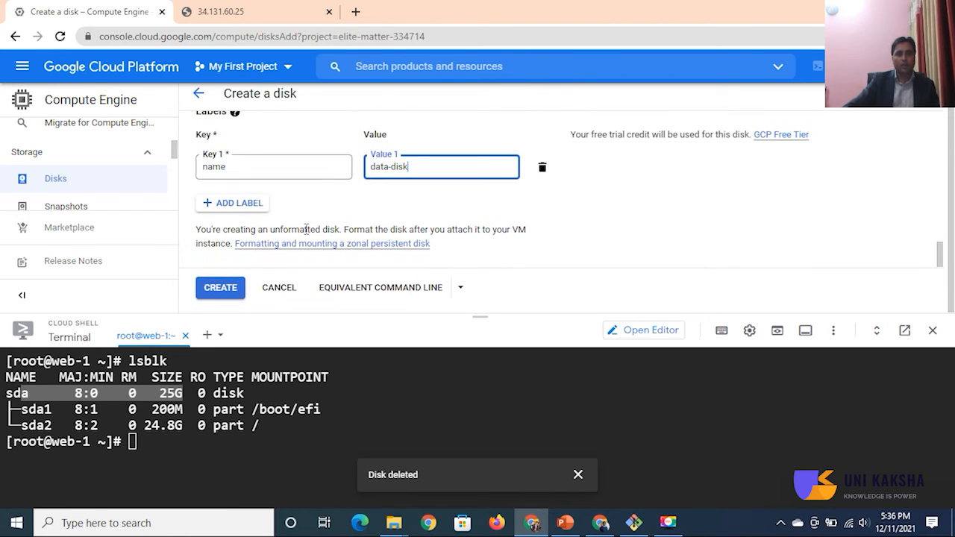
pyautogui.click(228, 291)
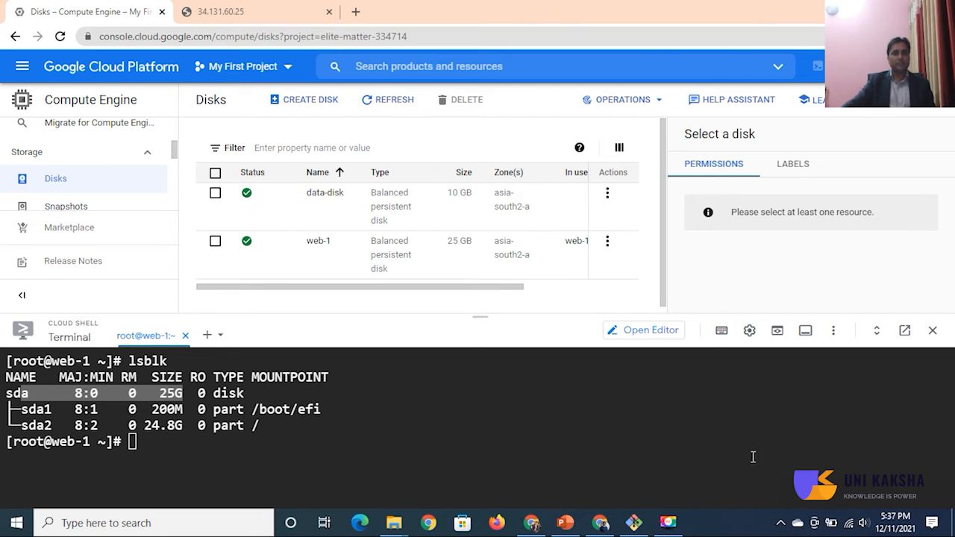
# Step: Select data-disk in the disks list and examine its details and available actions
pyautogui.click(215, 194)
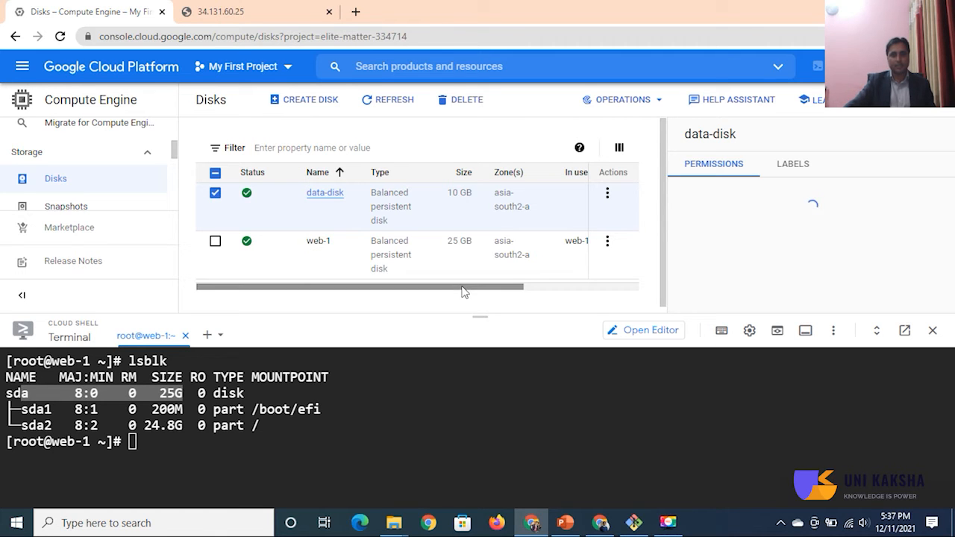
pyautogui.moveTo(462, 291); pyautogui.dragTo(575, 287)
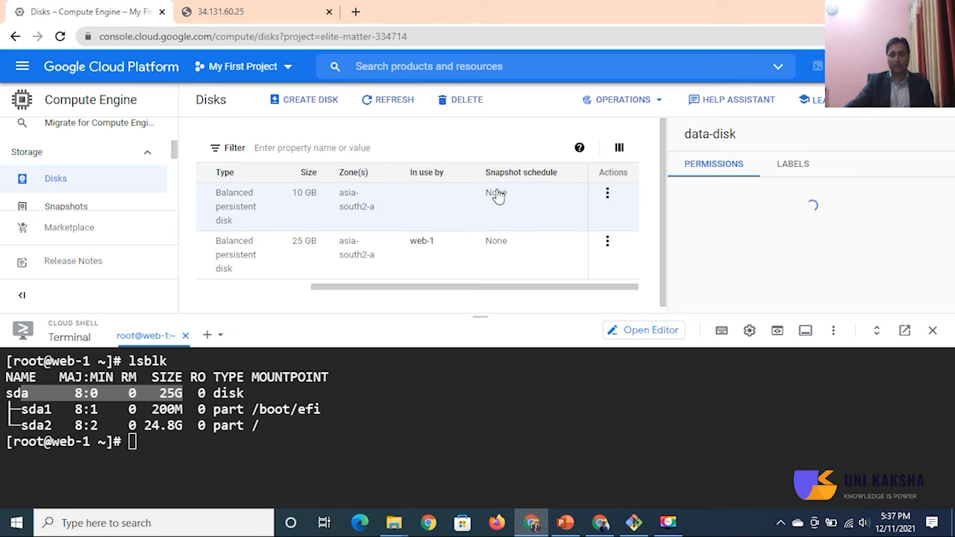
pyautogui.click(608, 194)
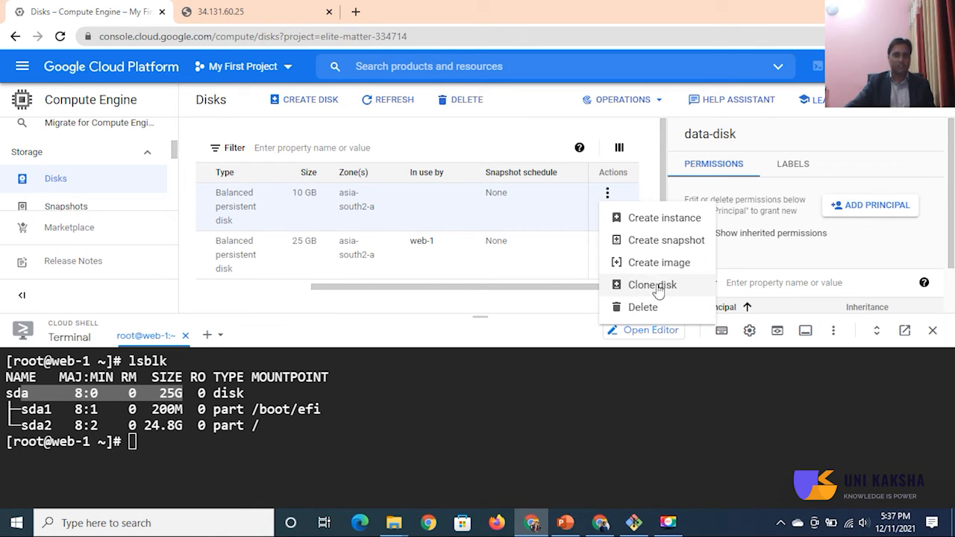
pyautogui.click(438, 297)
pyautogui.click(267, 290)
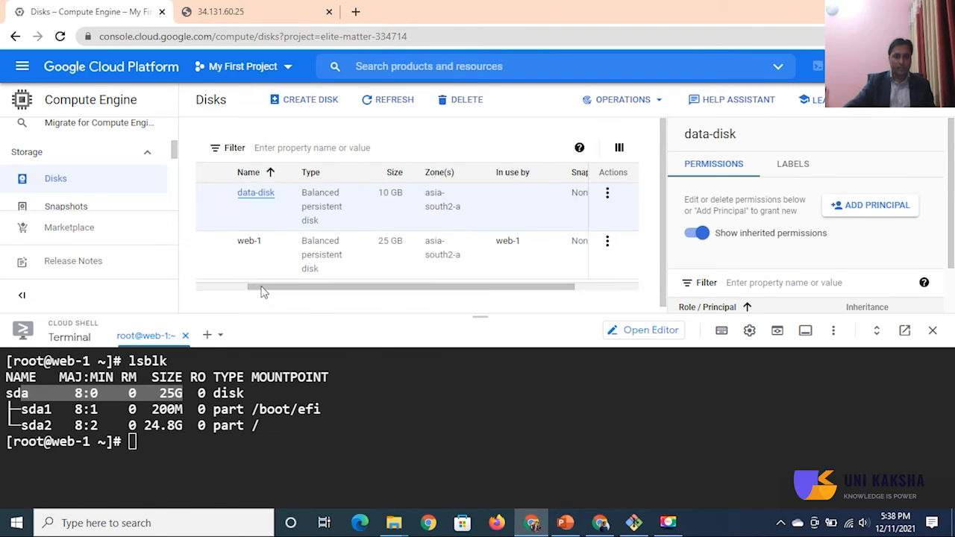
# Step: Run lsblk in the web-1 terminal to list the VM's block devices
pyautogui.click(278, 471)
pyautogui.write('lsblk')
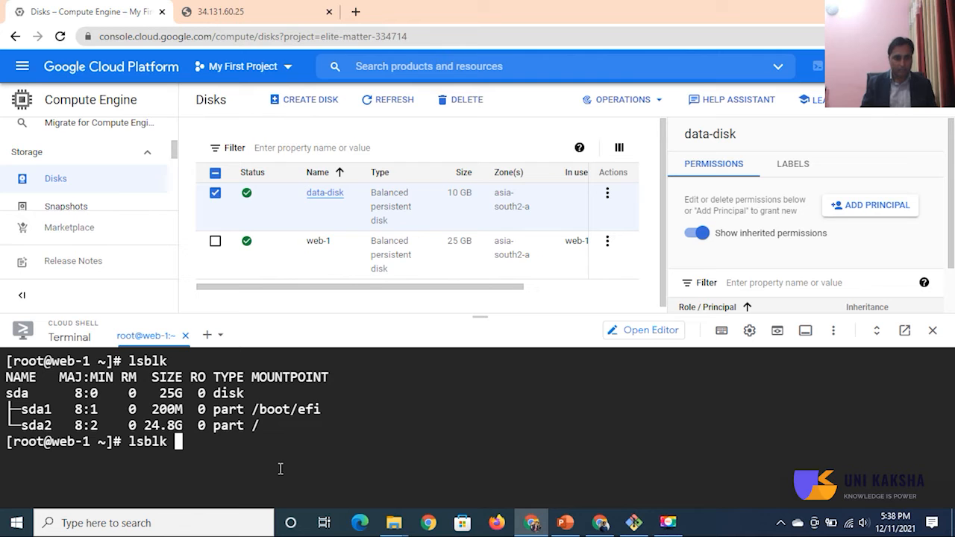
pyautogui.press('Return')
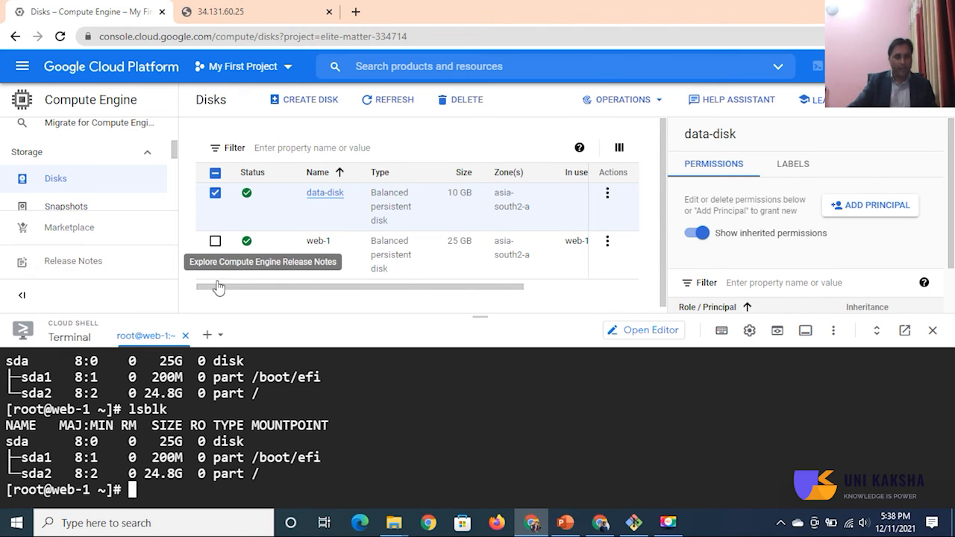
# Step: Go to the VM instances list and open the details of the web-1 instance
pyautogui.moveTo(177, 153); pyautogui.dragTo(176, 128)
pyautogui.click(83, 154)
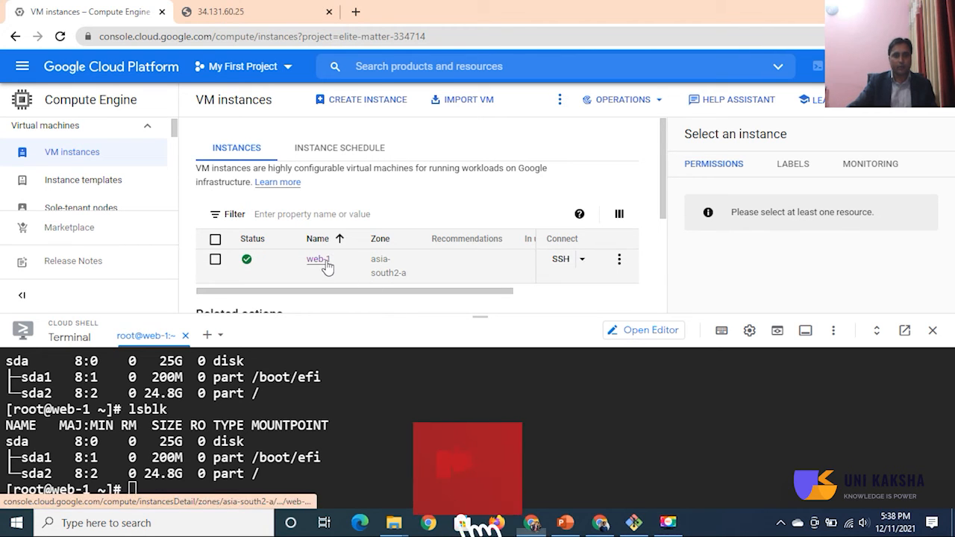
pyautogui.click(326, 267)
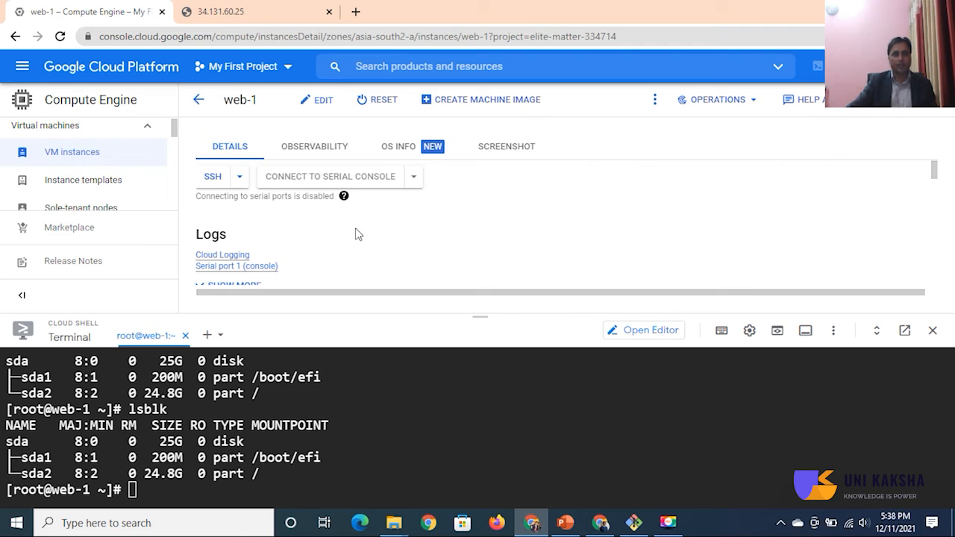
# Step: Examine web-1's basic information, machine configuration, networking, firewall and network interface details
pyautogui.scroll(-3, 357, 234)
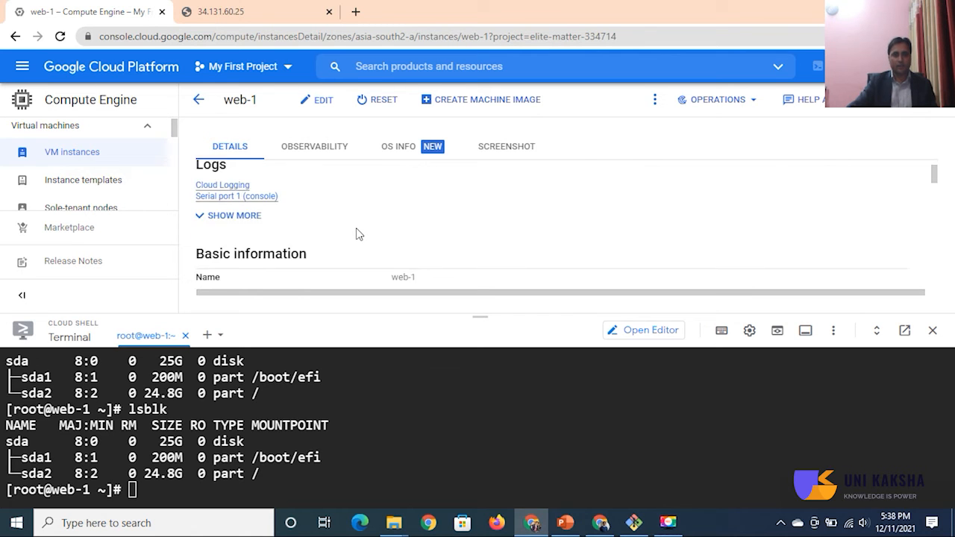
pyautogui.scroll(-4, 357, 234)
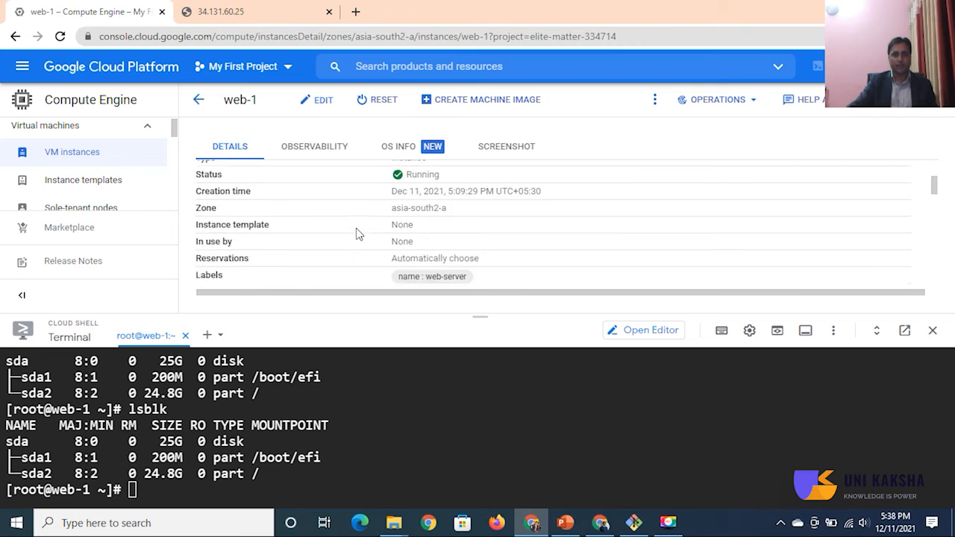
pyautogui.scroll(2, 359, 233)
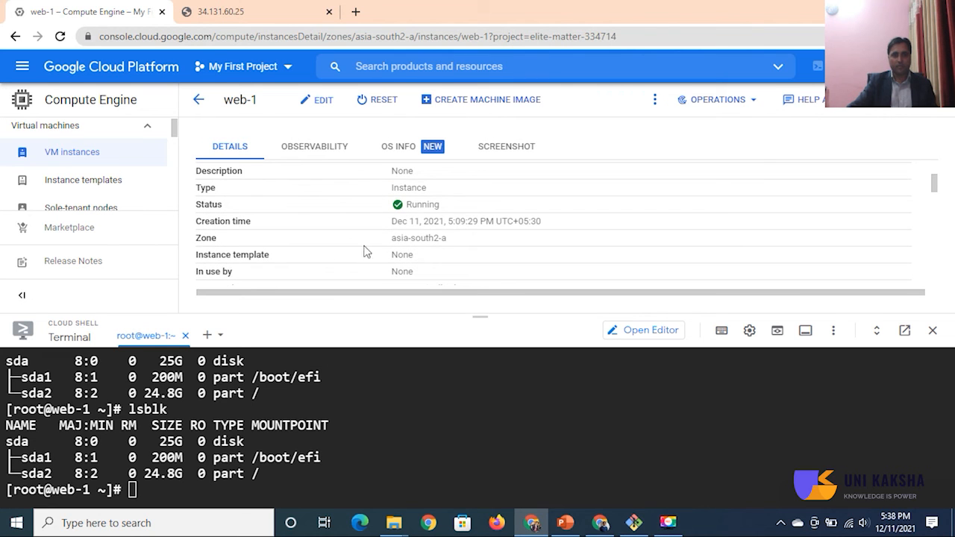
pyautogui.scroll(-8, 457, 255)
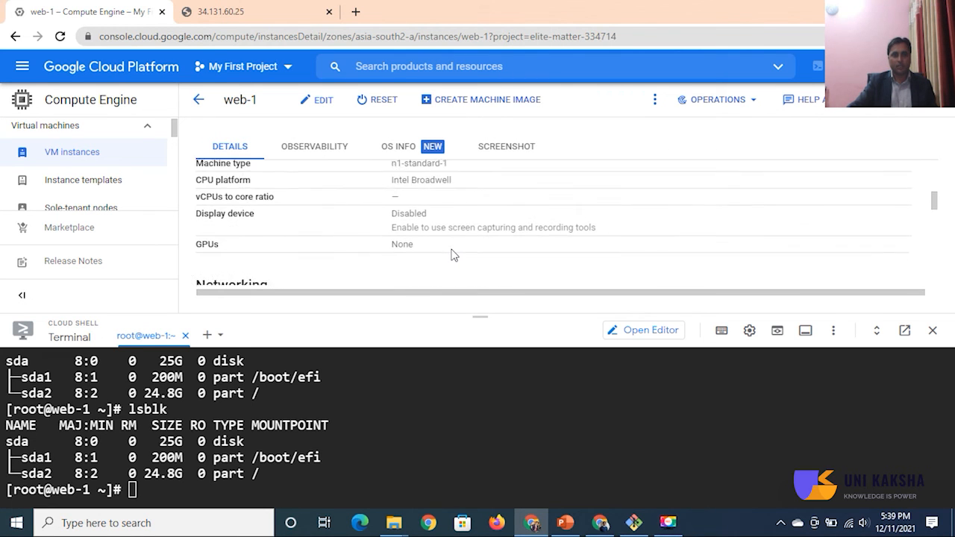
pyautogui.scroll(-4, 454, 255)
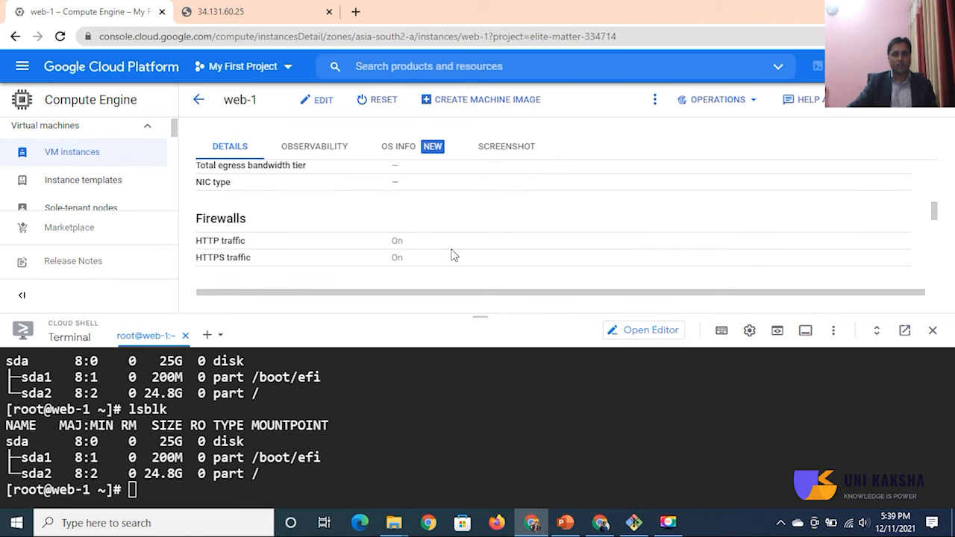
pyautogui.scroll(-2, 454, 256)
pyautogui.scroll(-2, 380, 219)
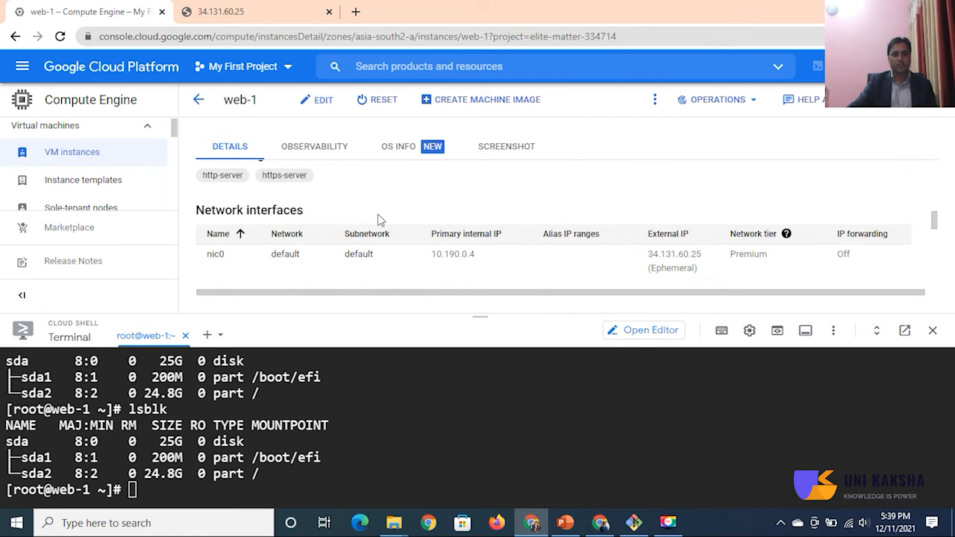
pyautogui.scroll(10, 390, 245)
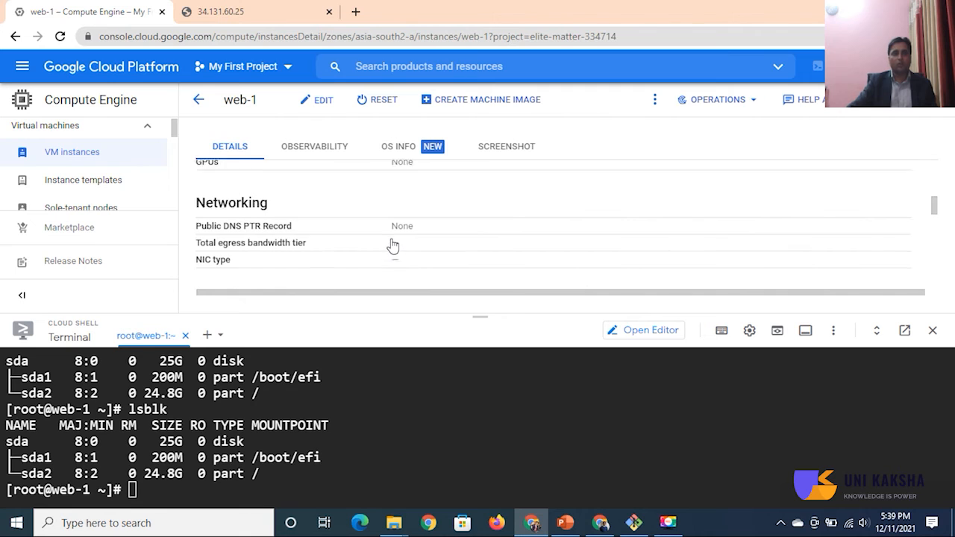
pyautogui.scroll(5, 392, 246)
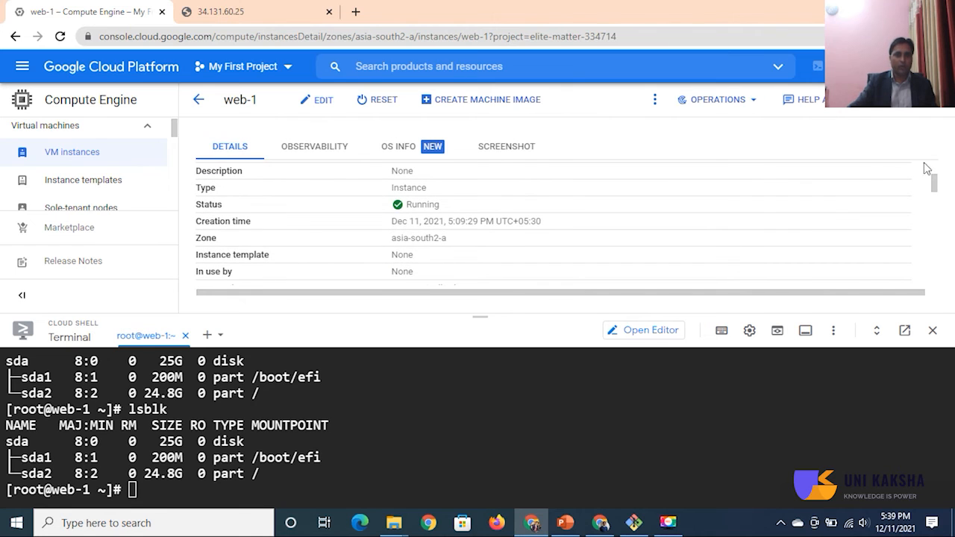
# Step: Open the web-1 instance for editing and add an existing-disk entry under its additional disks
pyautogui.click(316, 100)
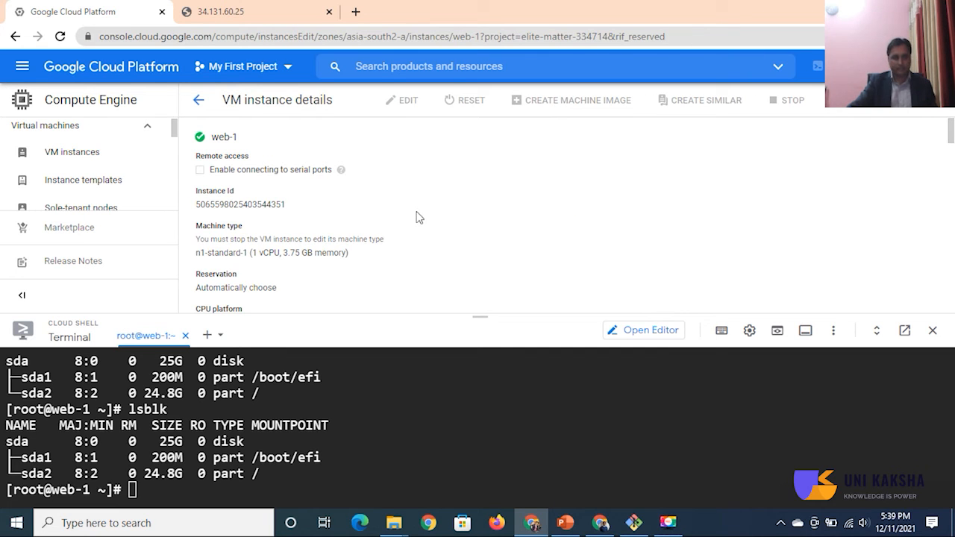
pyautogui.scroll(-3, 418, 218)
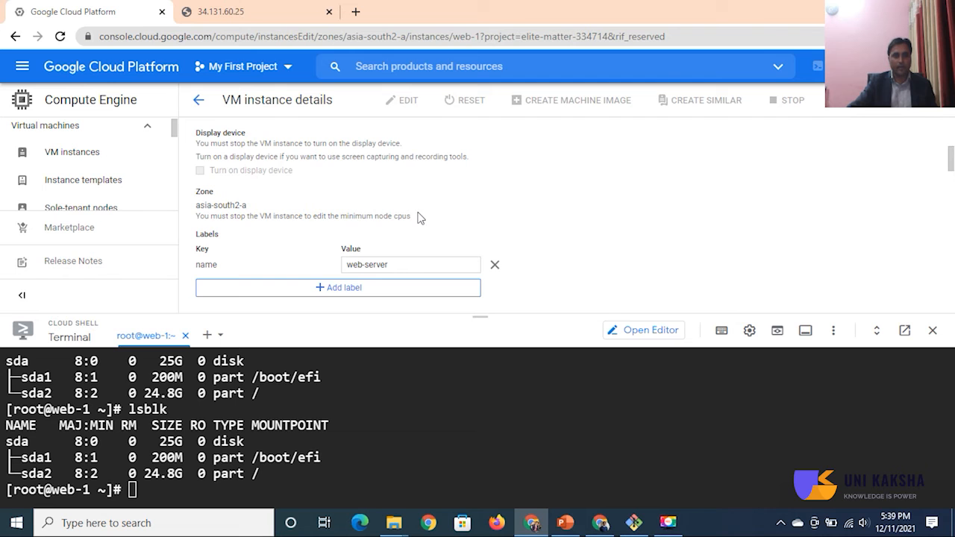
pyautogui.scroll(1, 418, 217)
pyautogui.scroll(-5, 417, 217)
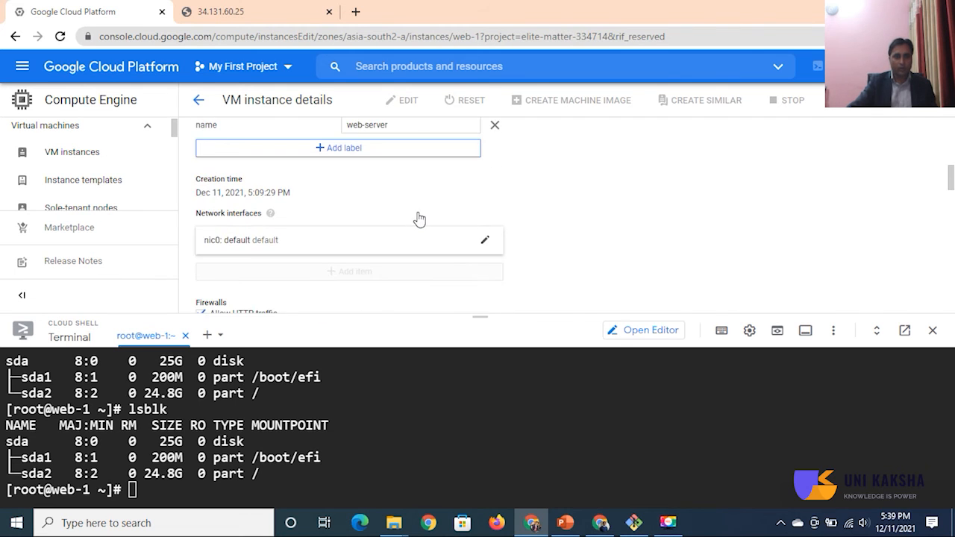
pyautogui.scroll(-5, 418, 217)
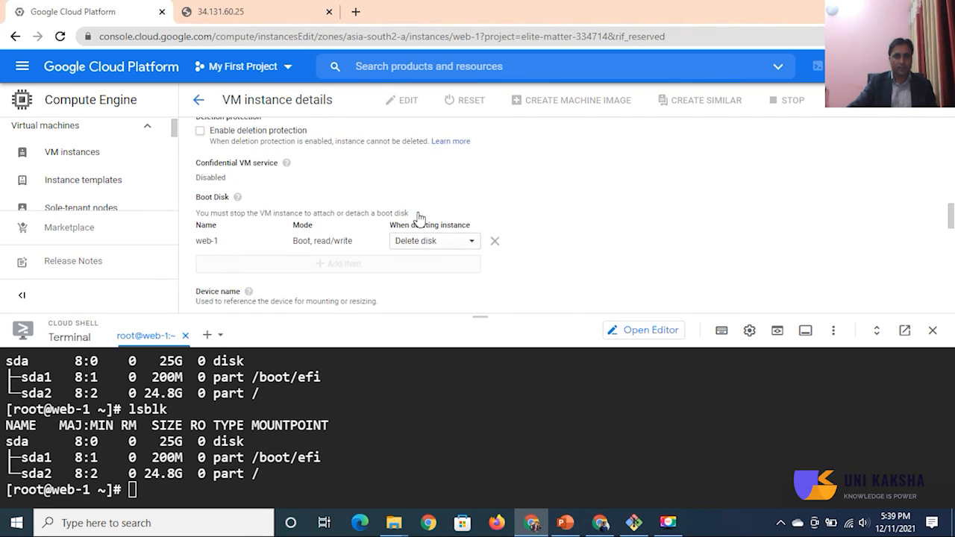
pyautogui.scroll(-1, 418, 218)
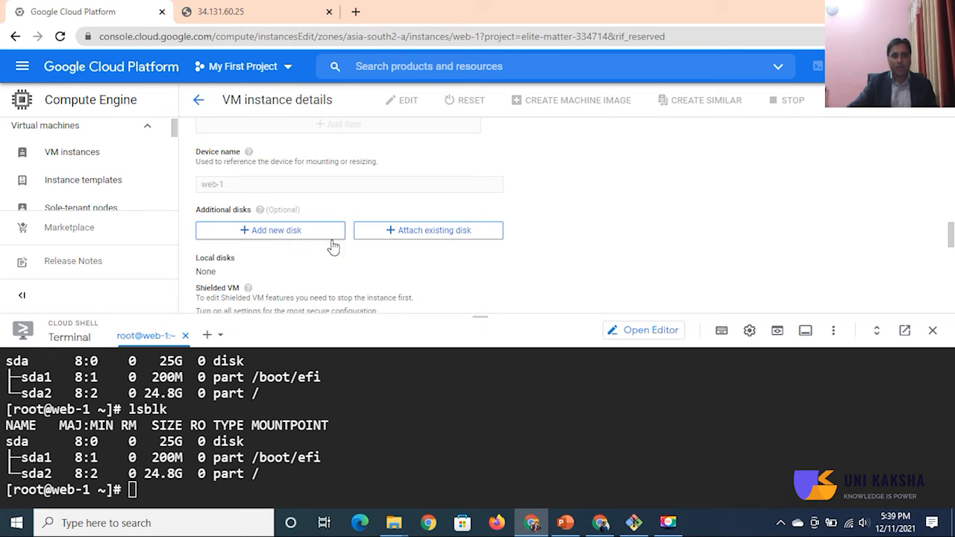
pyautogui.click(427, 233)
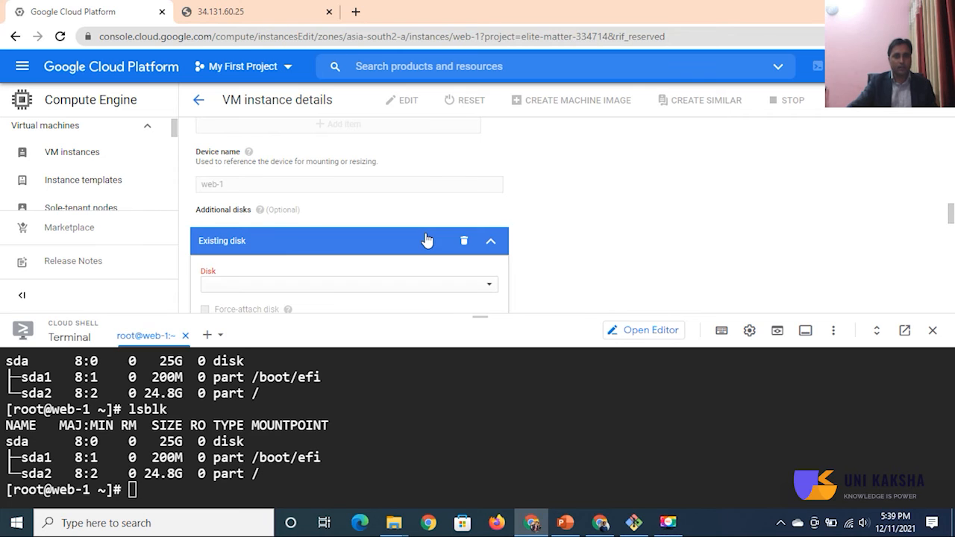
# Step: Choose data-disk as the existing disk to attach and save the changes to web-1
pyautogui.scroll(-2, 743, 208)
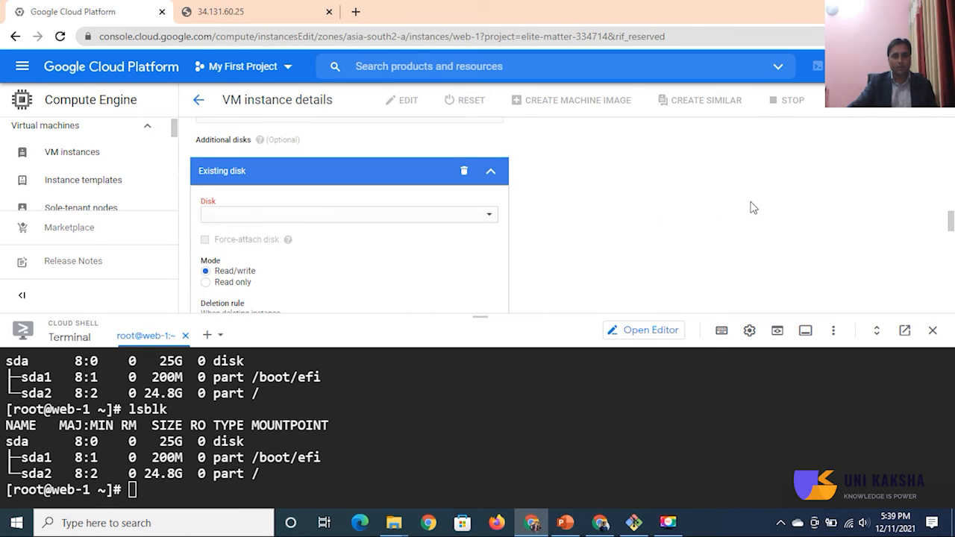
pyautogui.scroll(-2, 752, 208)
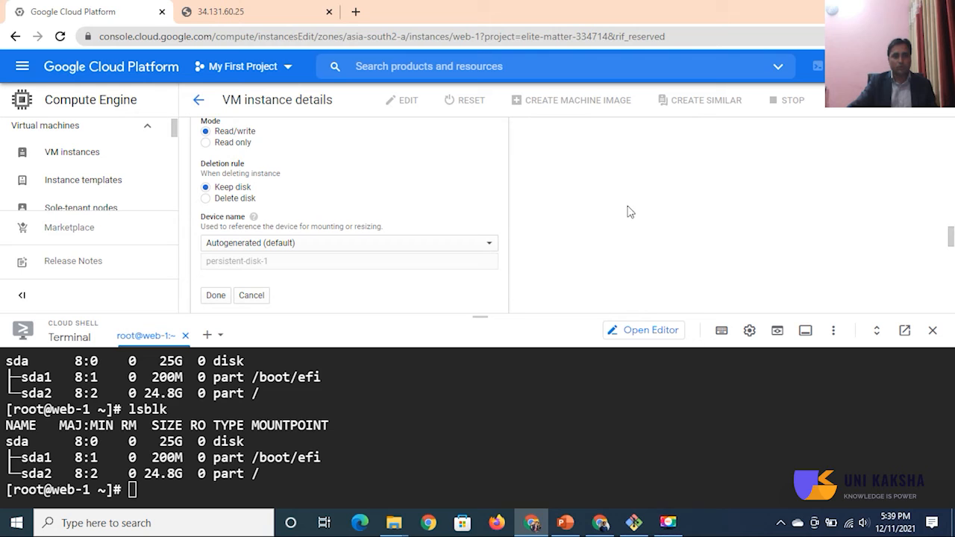
pyautogui.scroll(1, 635, 212)
pyautogui.click(418, 153)
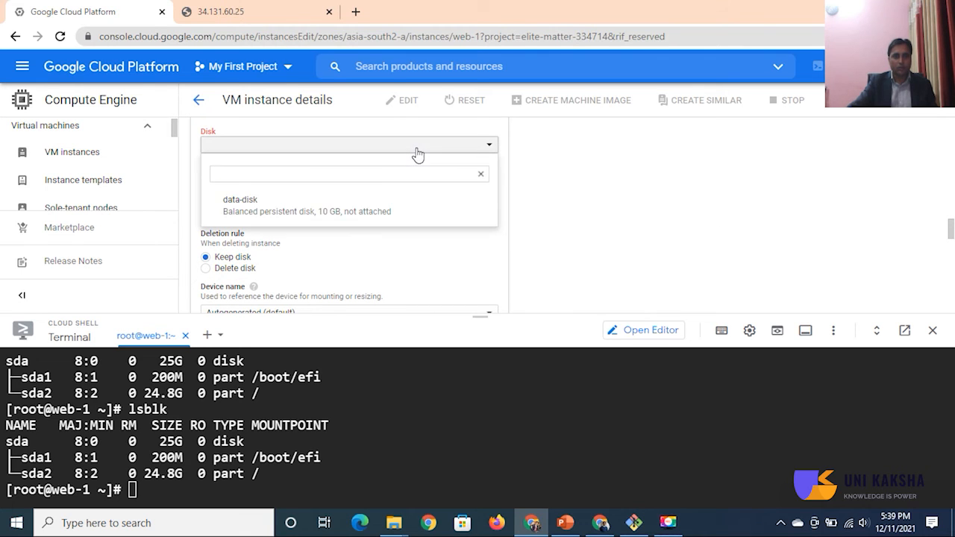
pyautogui.click(262, 217)
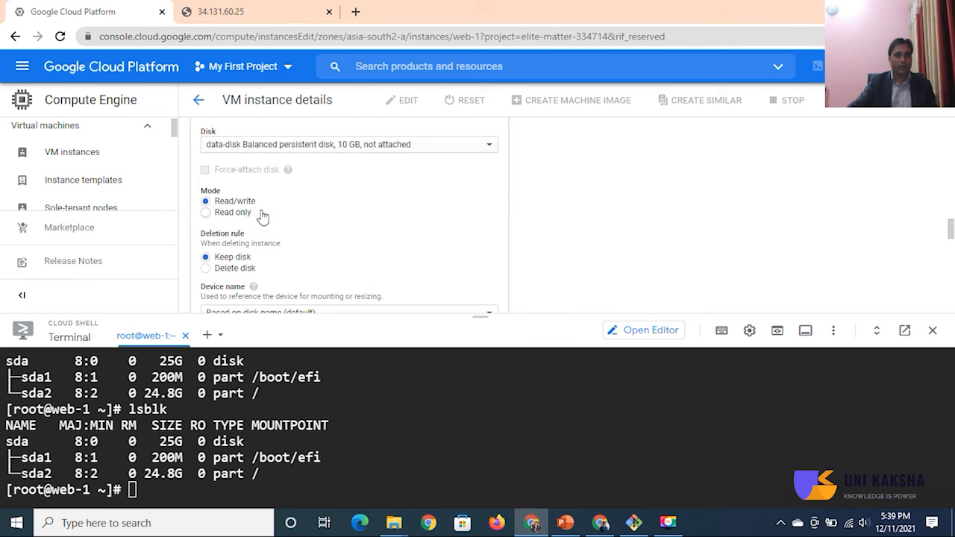
pyautogui.scroll(-2, 395, 222)
pyautogui.scroll(-6, 397, 221)
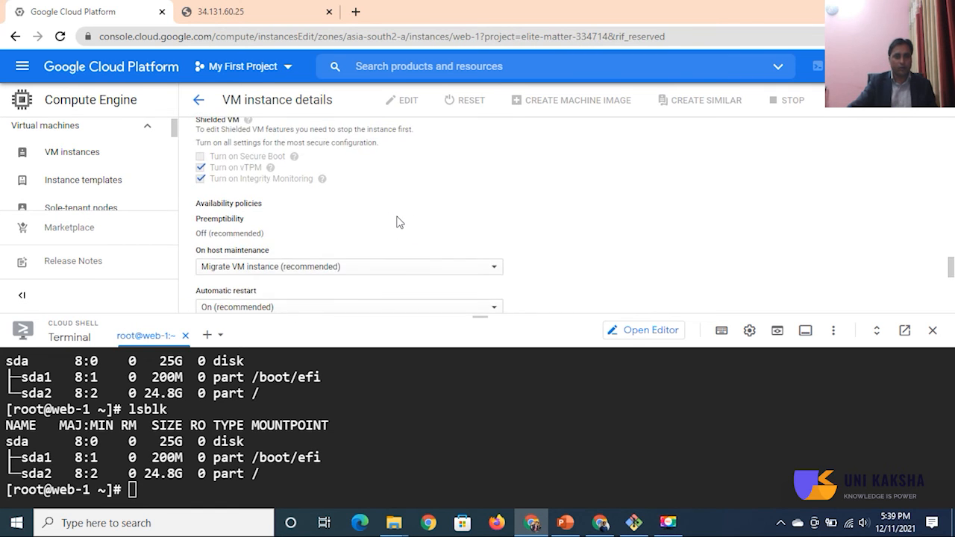
pyautogui.scroll(-3, 398, 216)
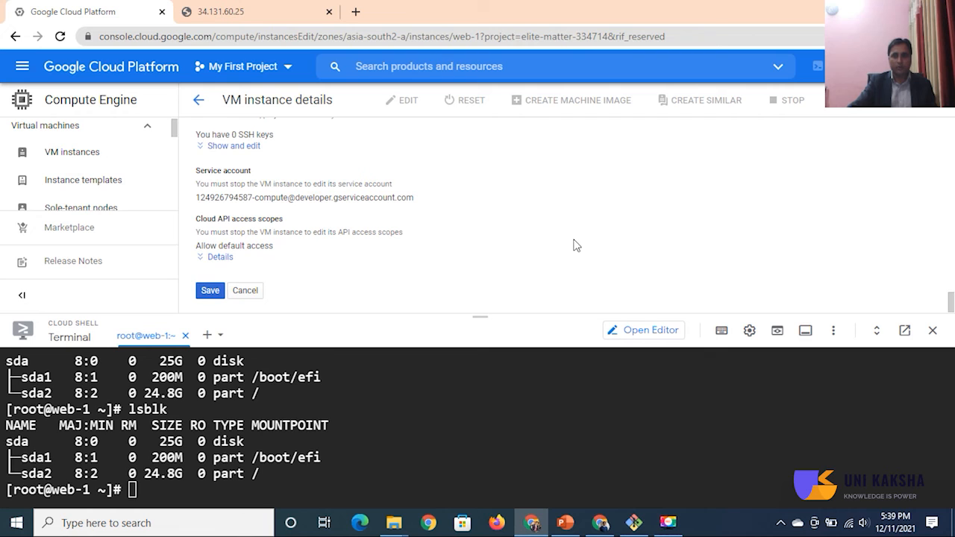
pyautogui.click(209, 291)
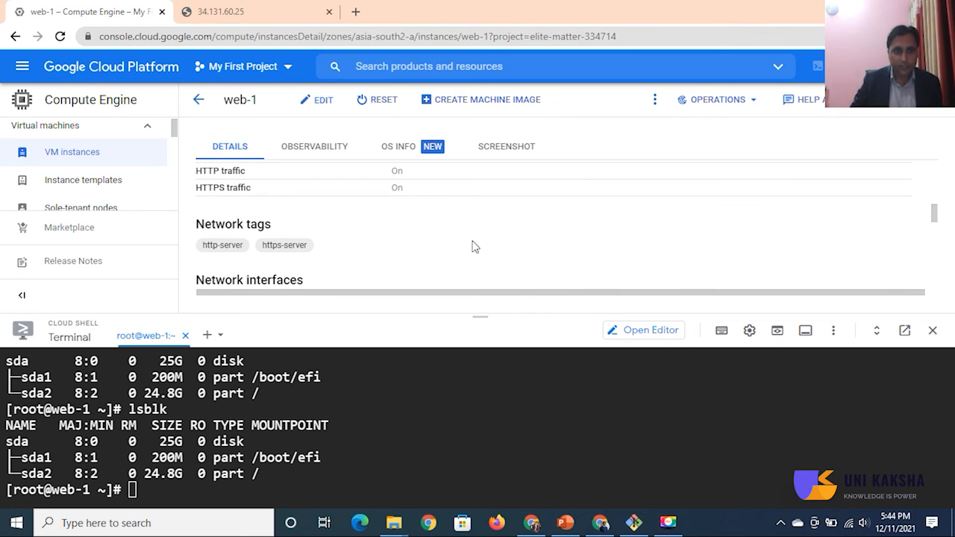
# Step: Check the sizes of the boot disk and the additional data-disk in web-1's storage details
pyautogui.scroll(-1, 473, 246)
pyautogui.scroll(-2, 474, 246)
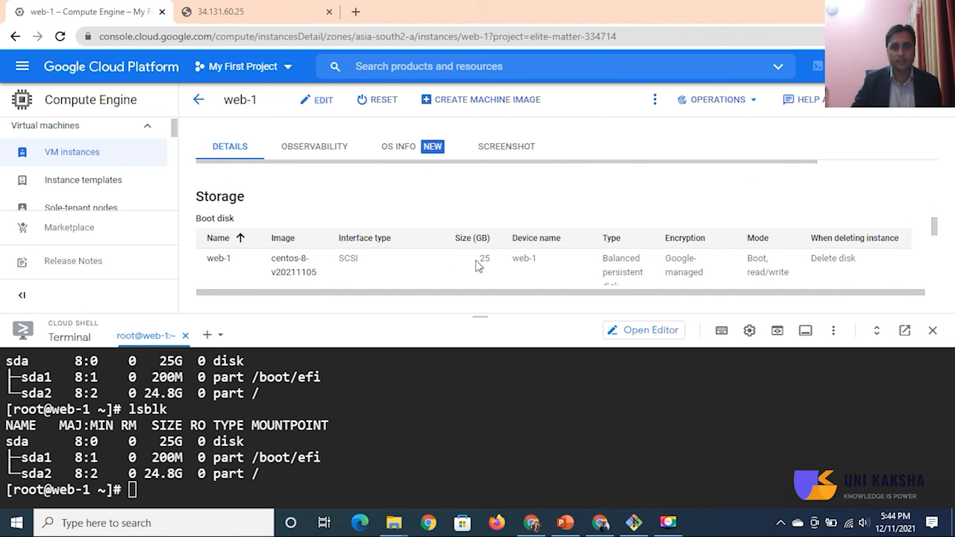
pyautogui.moveTo(478, 261); pyautogui.dragTo(495, 260)
pyautogui.scroll(-3, 373, 241)
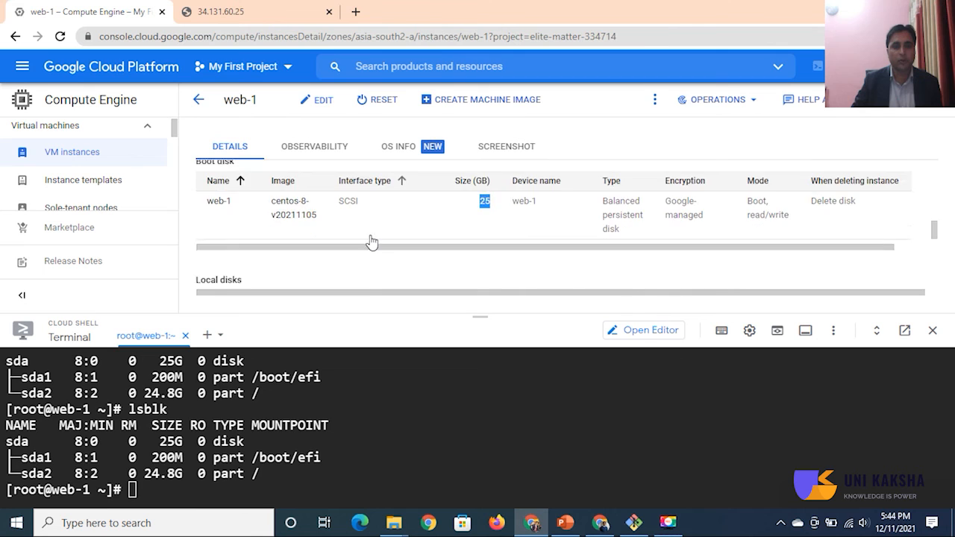
pyautogui.scroll(-2, 305, 271)
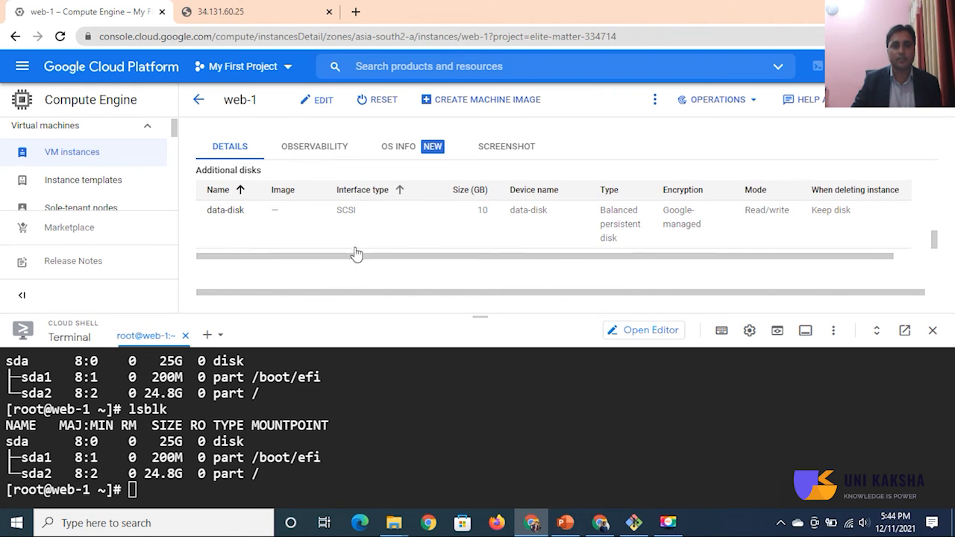
pyautogui.moveTo(463, 213); pyautogui.dragTo(503, 214)
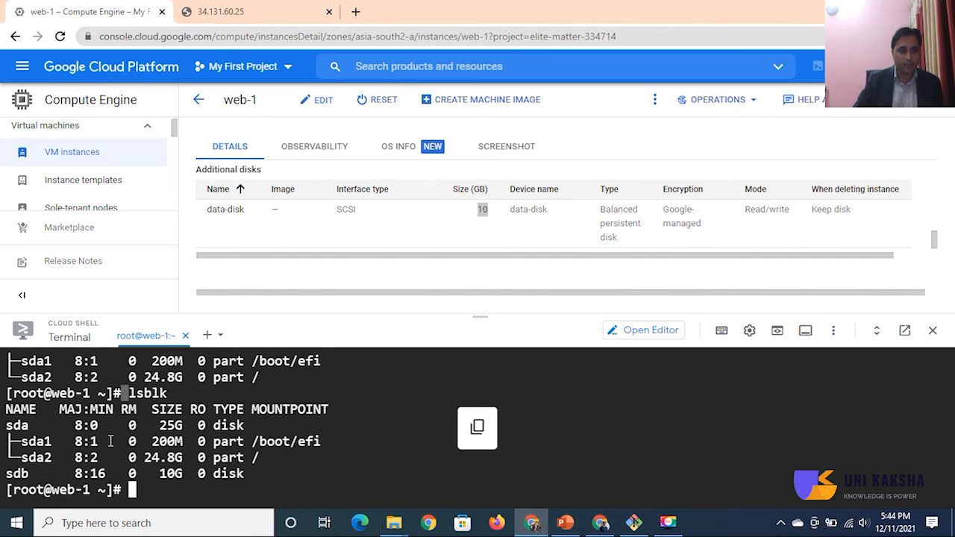
# Step: Run lsblk again in the web-1 terminal and inspect the sdb and sda disk entries
pyautogui.moveTo(59, 473); pyautogui.dragTo(256, 478)
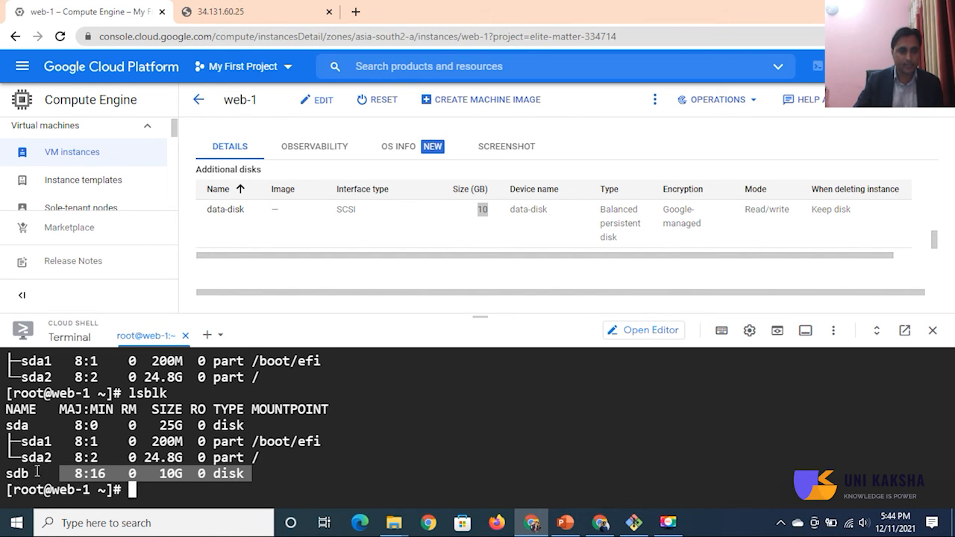
pyautogui.moveTo(69, 425); pyautogui.dragTo(211, 426)
pyautogui.click(358, 478)
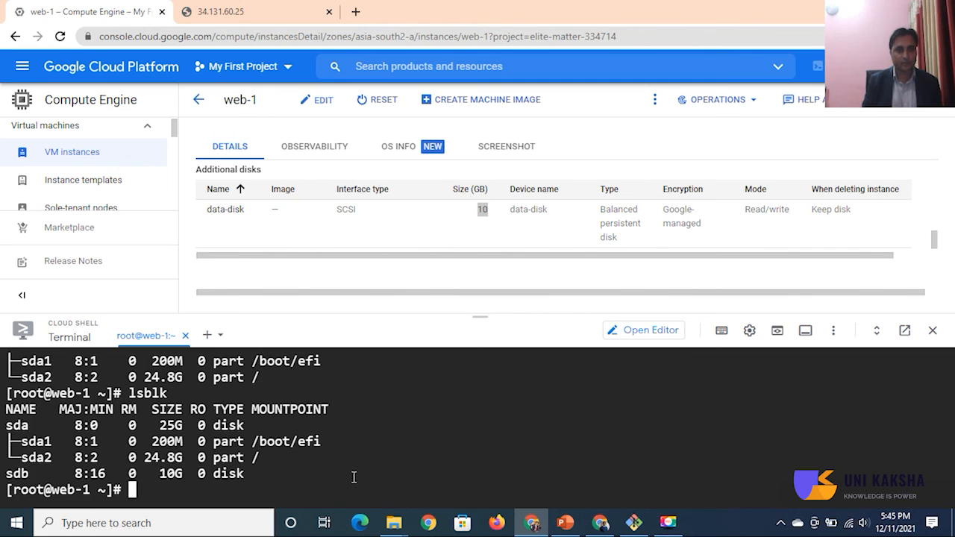
# Step: Clear the terminal and format the /dev/sdb disk with an ext4 file system using mkfs.ext4
pyautogui.hotkey('ctrl', 'l')
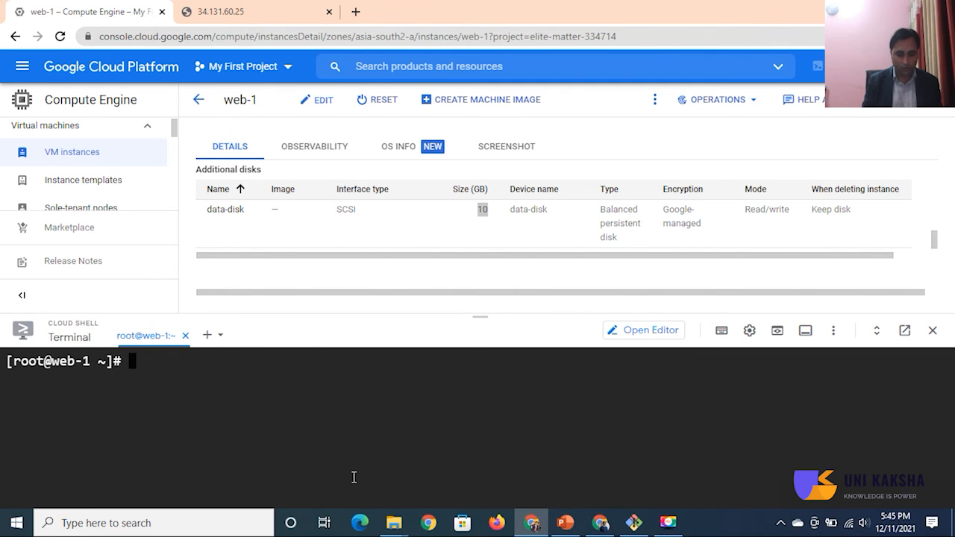
pyautogui.write('mkfs')
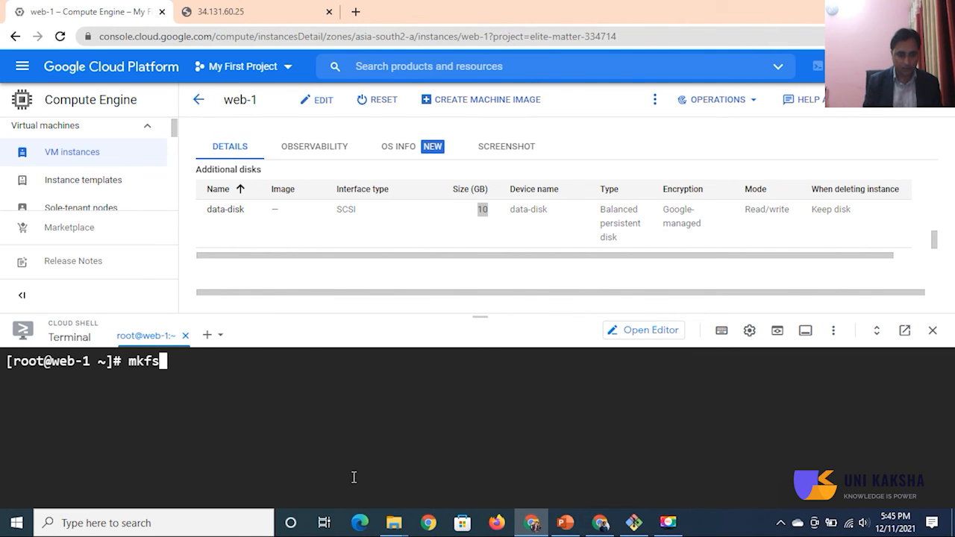
pyautogui.write('.ext')
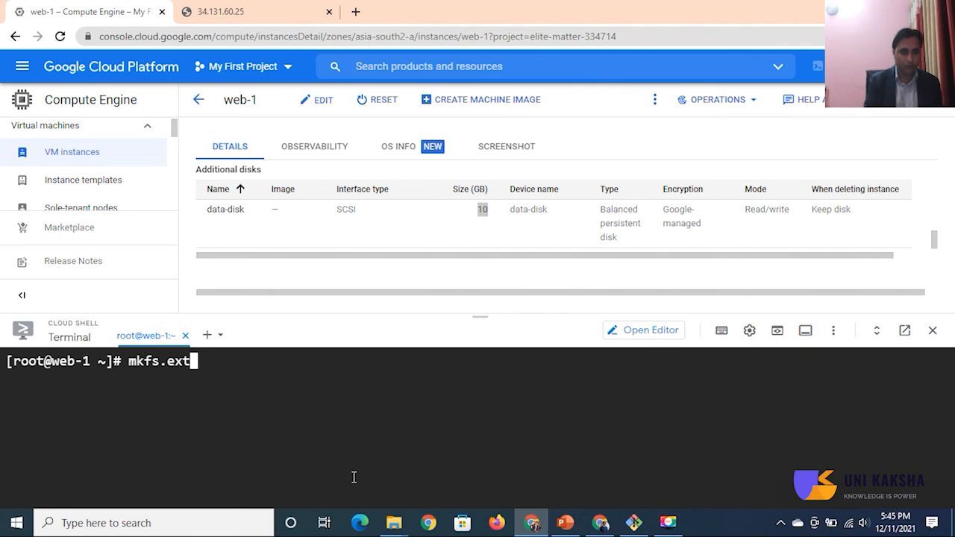
pyautogui.write('4 /de')
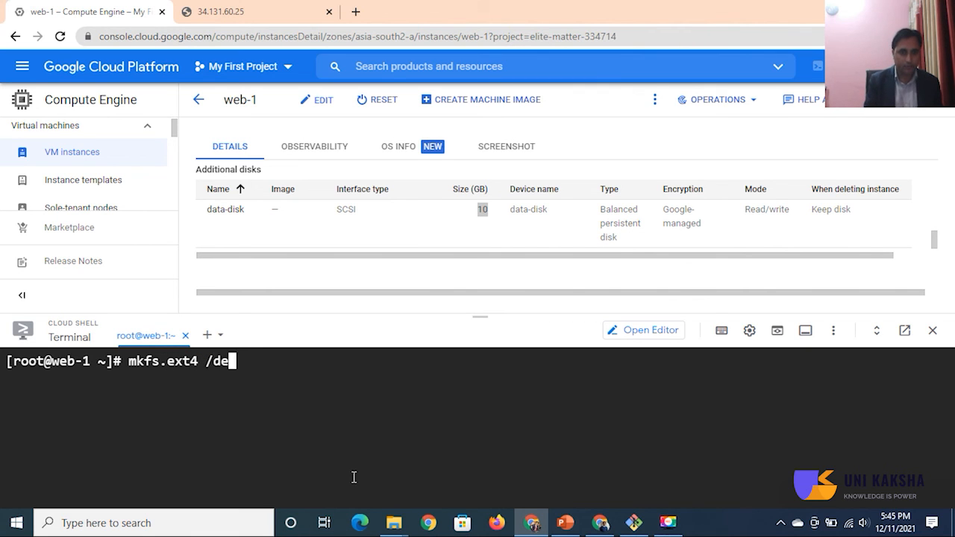
pyautogui.write('v/sdb')
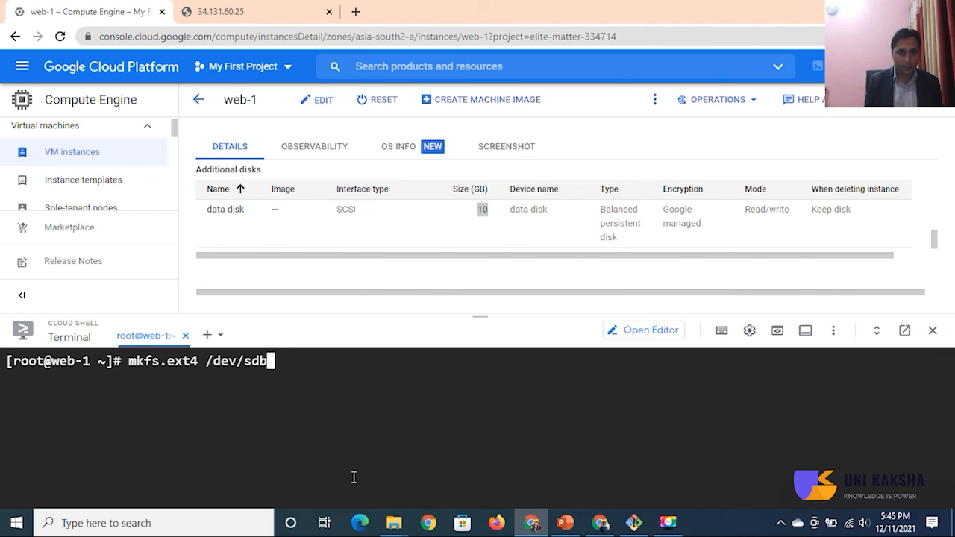
pyautogui.press('Return')
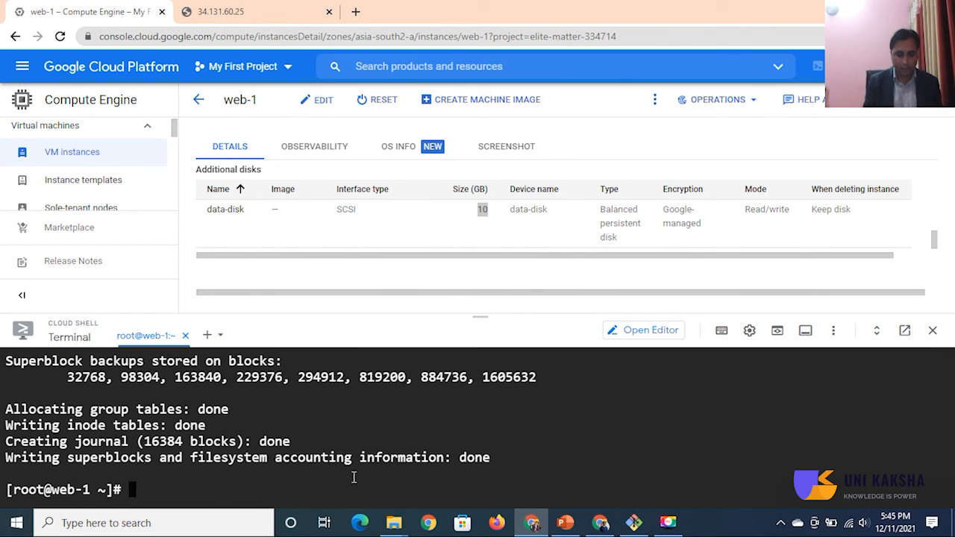
# Step: Try to create a /data directory on web-1 as the mount point
pyautogui.write('mkdir ')
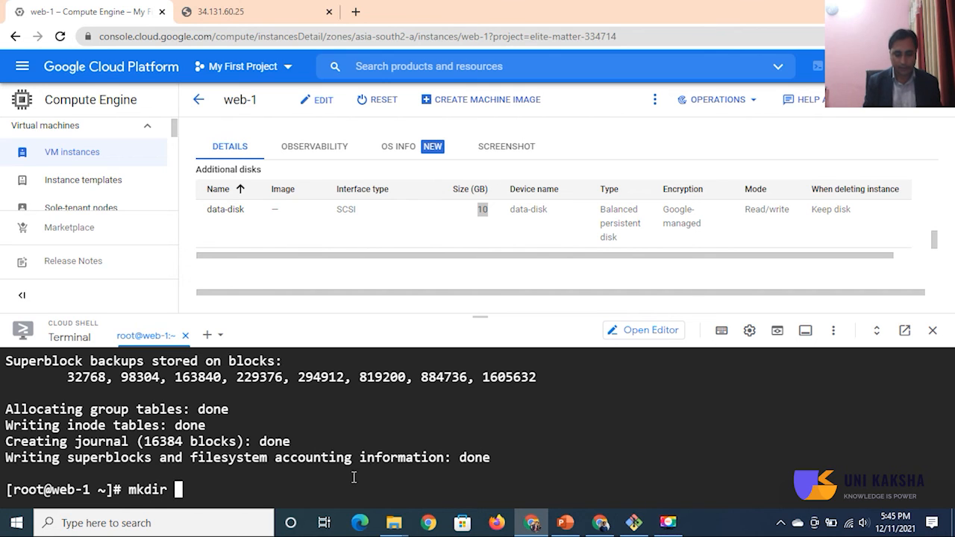
pyautogui.write('/data')
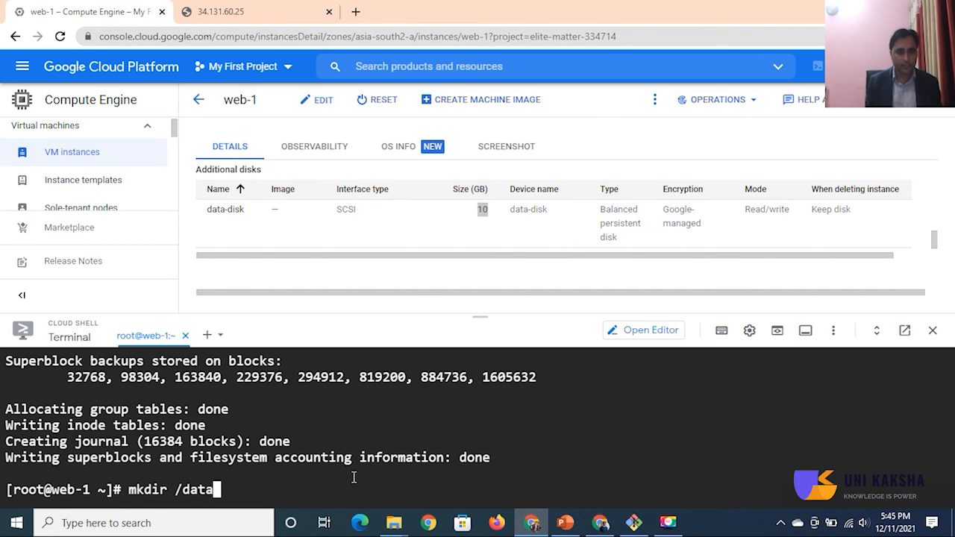
pyautogui.press('Return')
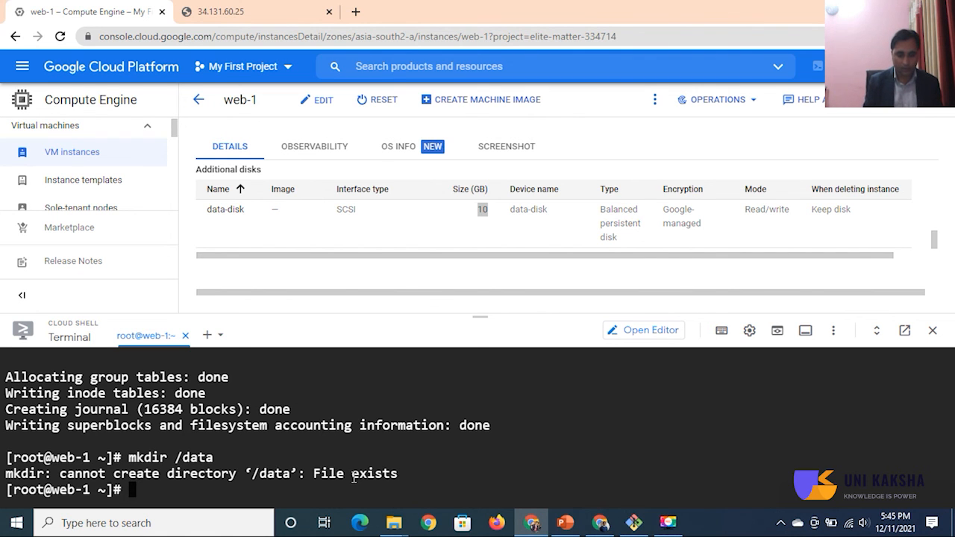
# Step: Clear the terminal and mount /dev/sdb on the /data directory
pyautogui.hotkey('ctrl', 'l')
pyautogui.write('mount /dev/')
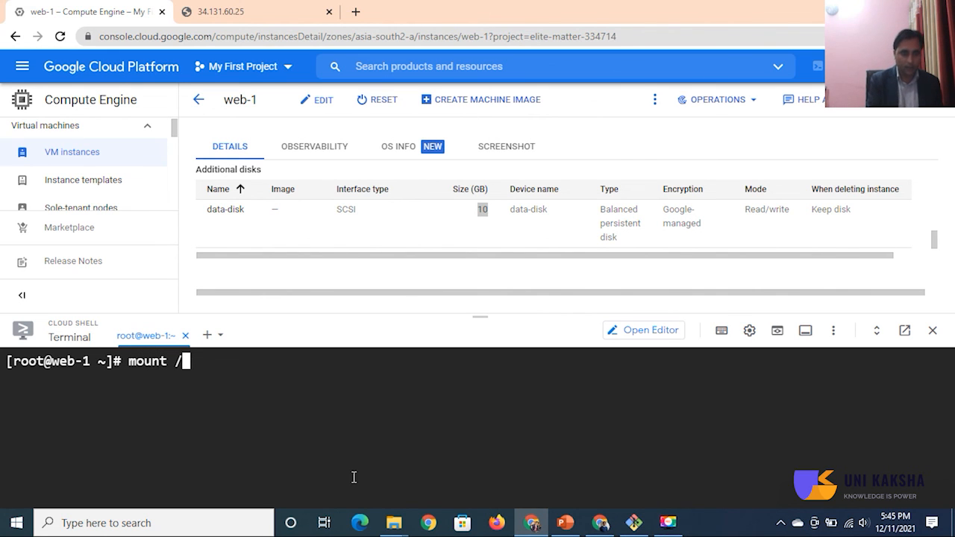
pyautogui.write('sd')
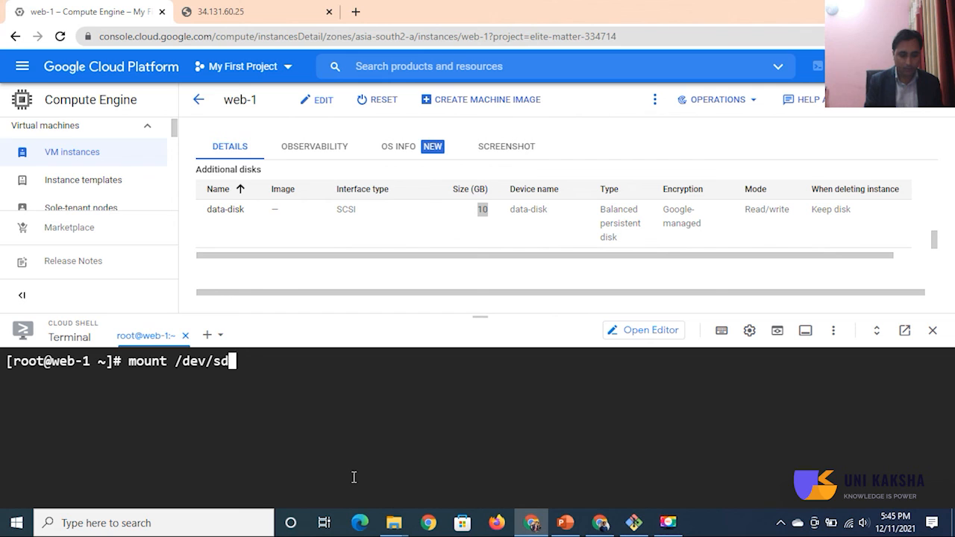
pyautogui.write('b /data/')
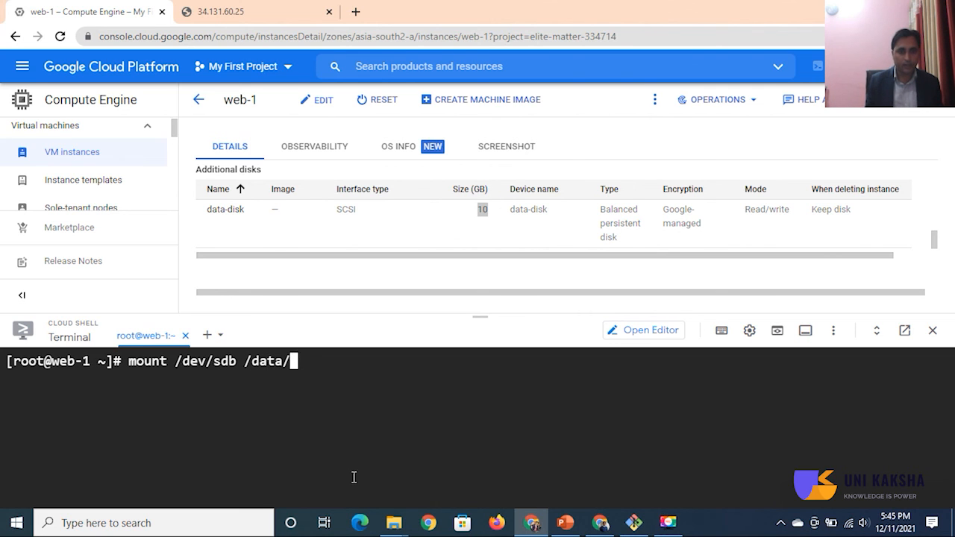
pyautogui.press('Return')
# Step: Run df -hT and check the /data entry among the mounted file systems
pyautogui.write('df -hT')
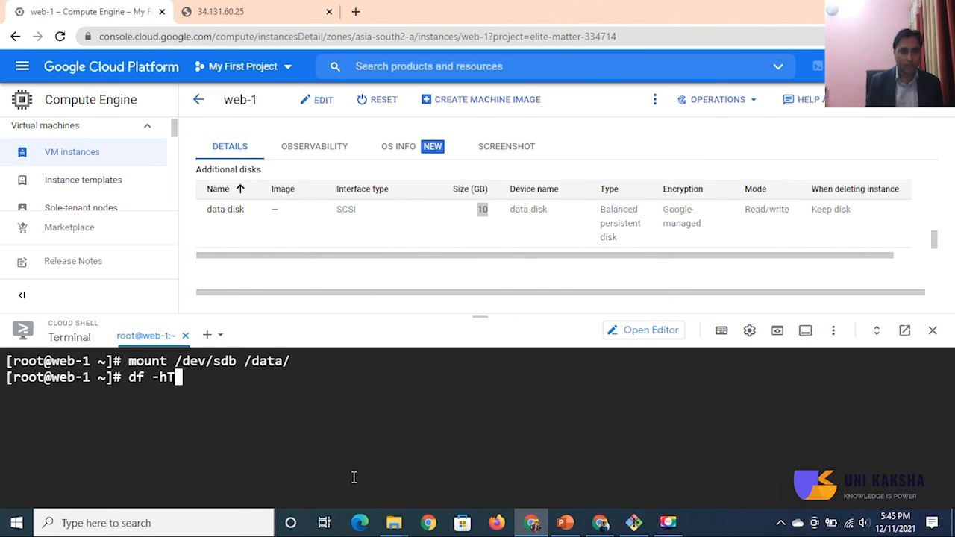
pyautogui.press('Return')
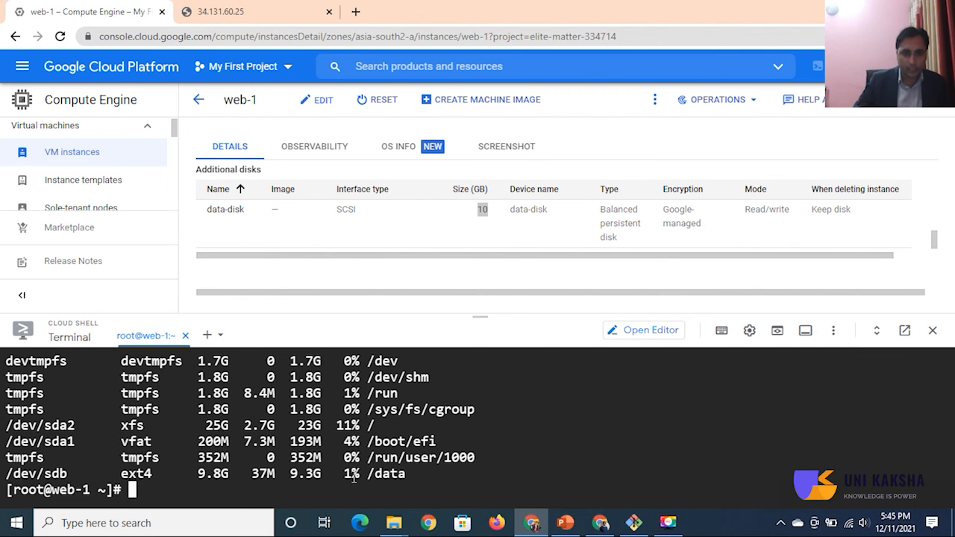
pyautogui.moveTo(332, 473); pyautogui.dragTo(383, 476)
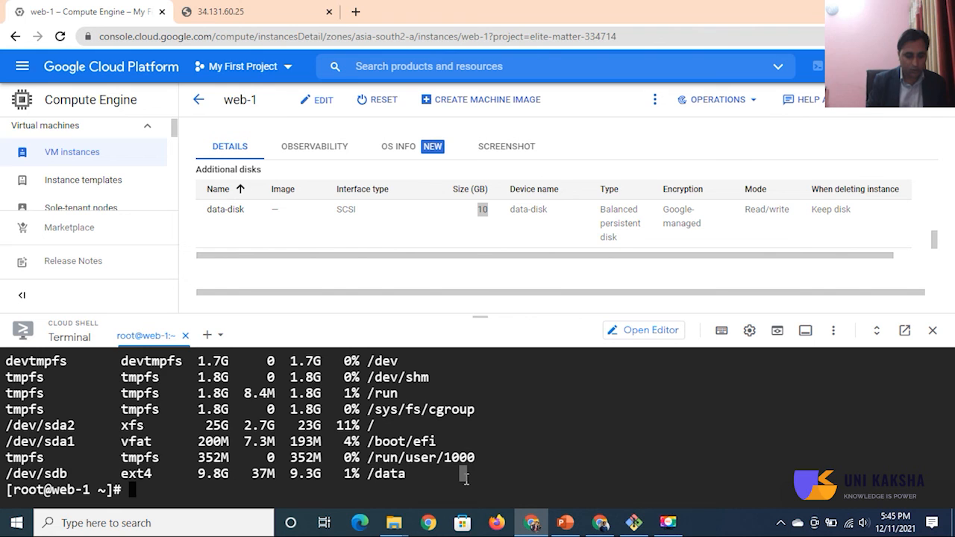
# Step: Change into the /data directory and clear the terminal
pyautogui.write('cd /da')
pyautogui.press('Tab')
pyautogui.press('Return')
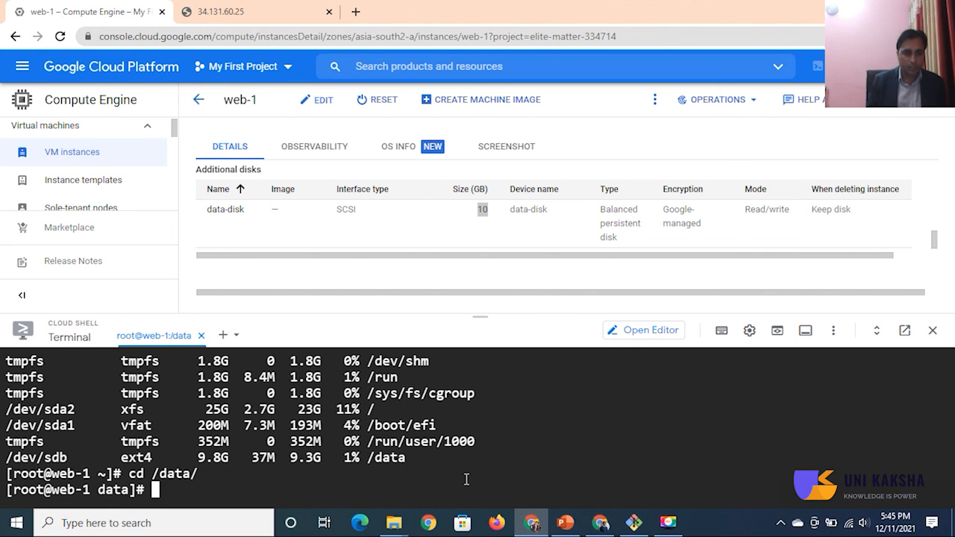
pyautogui.hotkey('ctrl', 'l')
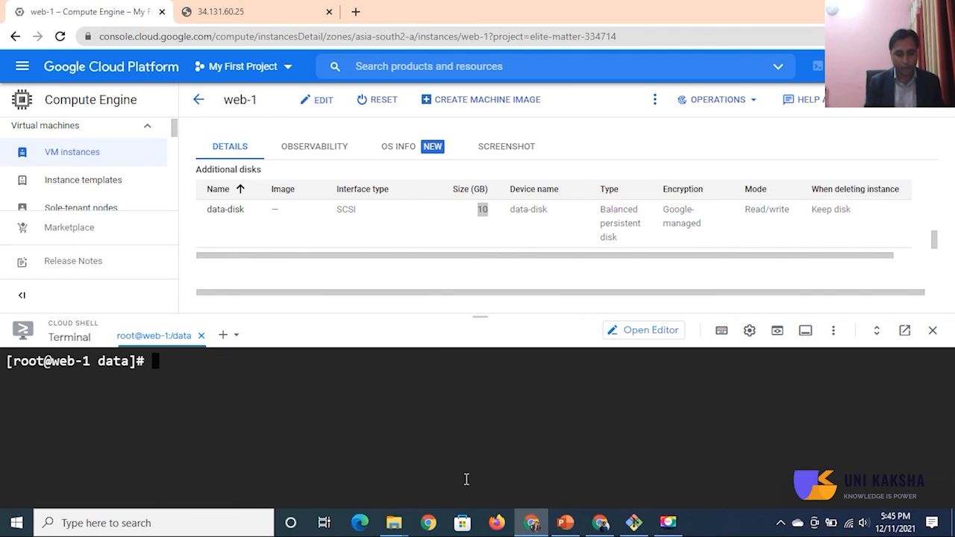
# Step: Create ten empty files in /data with touch, using a first name plus .txt{1..10}, and list them with ll
pyautogui.write('touch ')
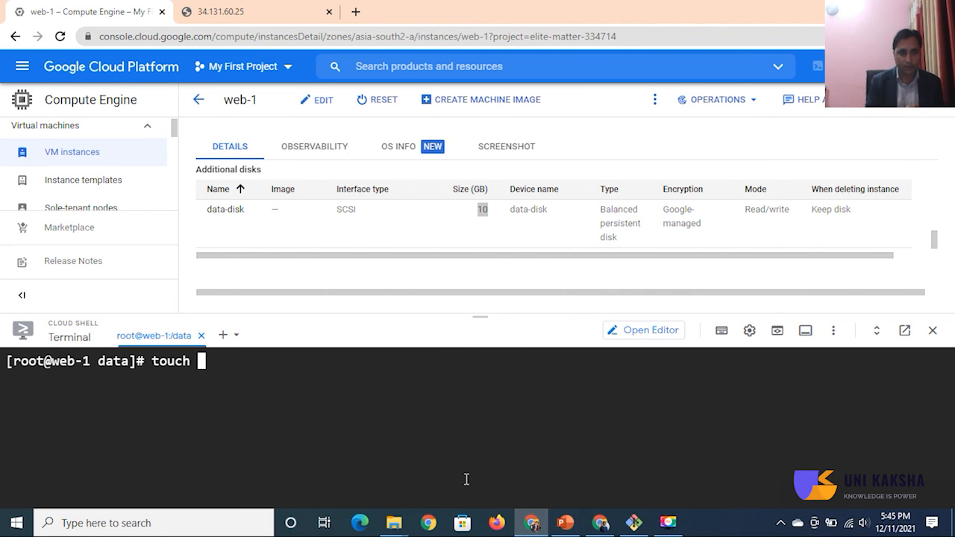
pyautogui.write('sanjay.txt')
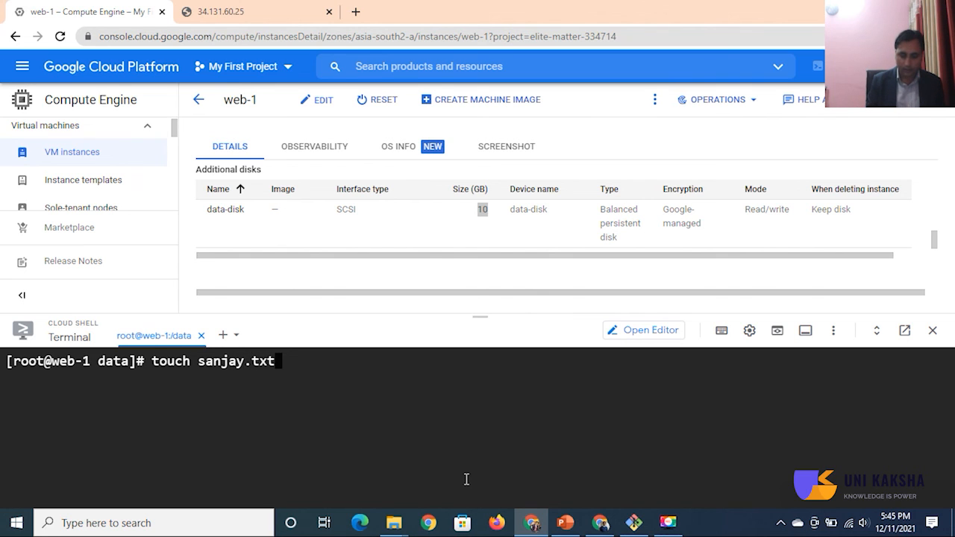
pyautogui.write('{1..10')
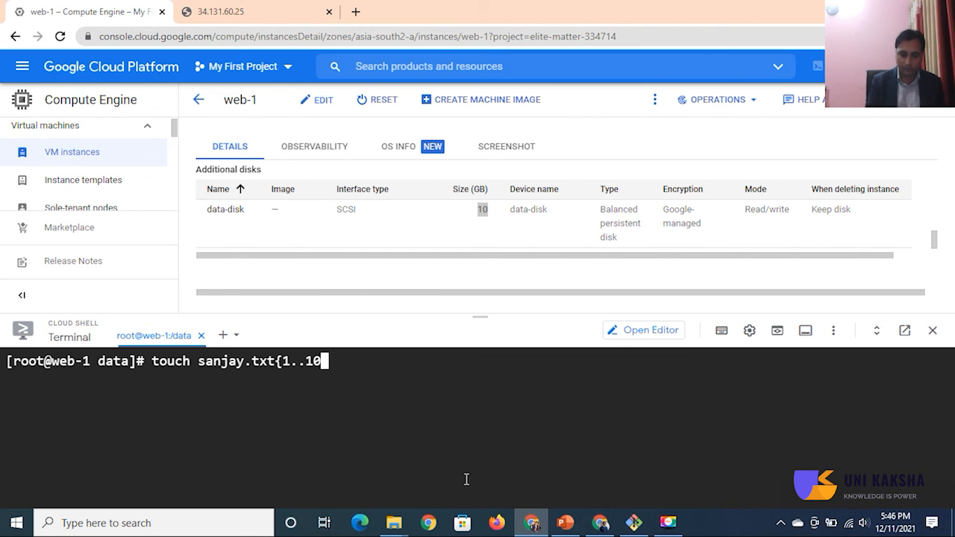
pyautogui.write('}')
pyautogui.press('Return')
pyautogui.write('ll')
pyautogui.press('Return')
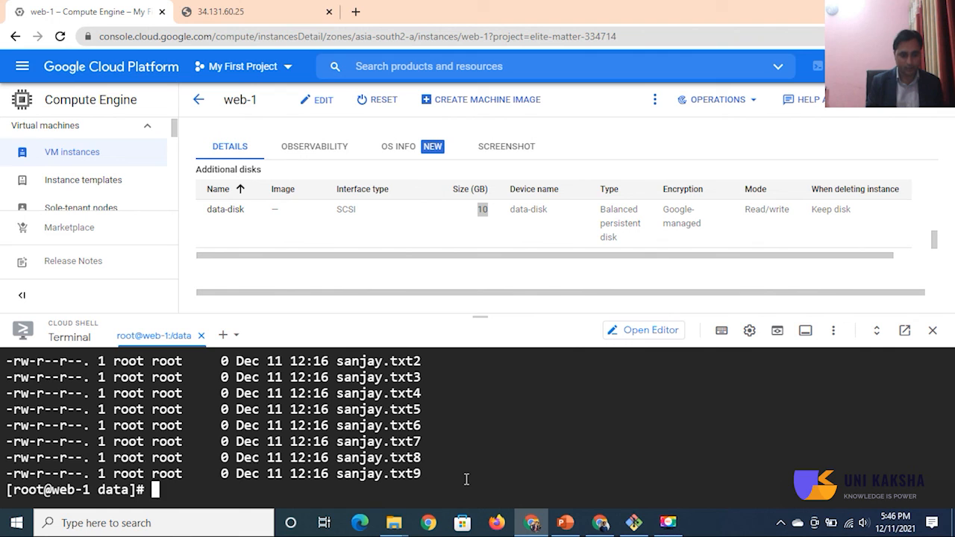
# Step: Copy the /etc/passwd file into the current /data directory
pyautogui.write('cp ')
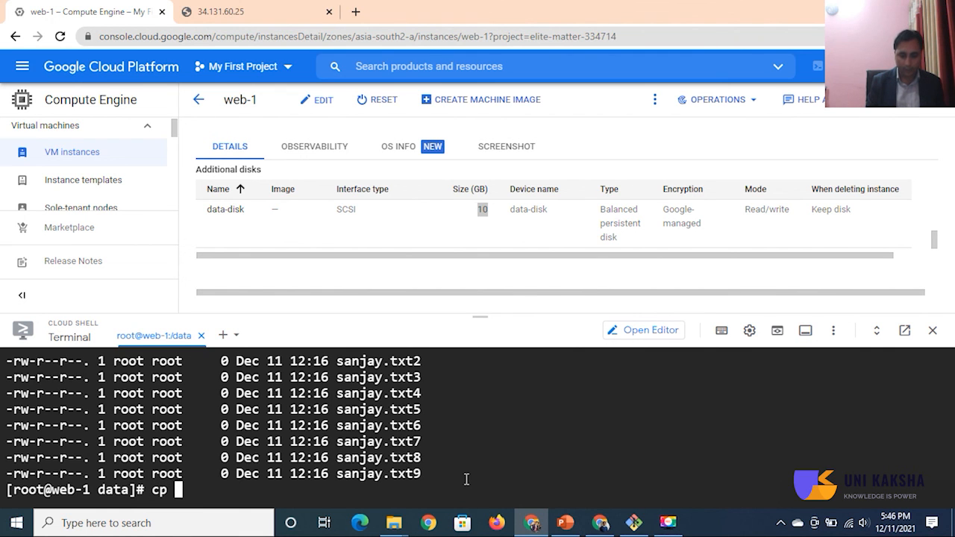
pyautogui.write('/etc/passwd .')
pyautogui.press('Return')
pyautogui.press('Return')
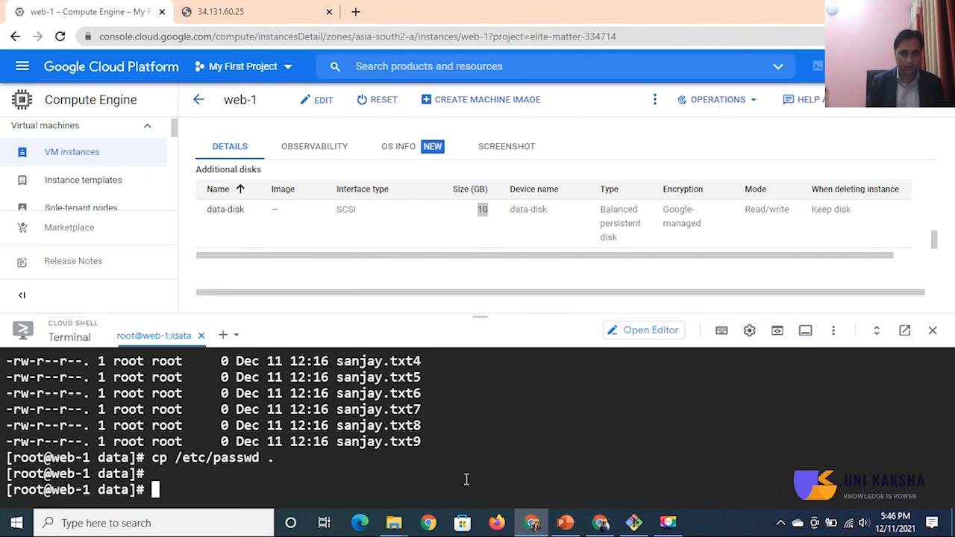
# Step: Copy the /etc/shadow file into the current /data directory
pyautogui.write('cp')
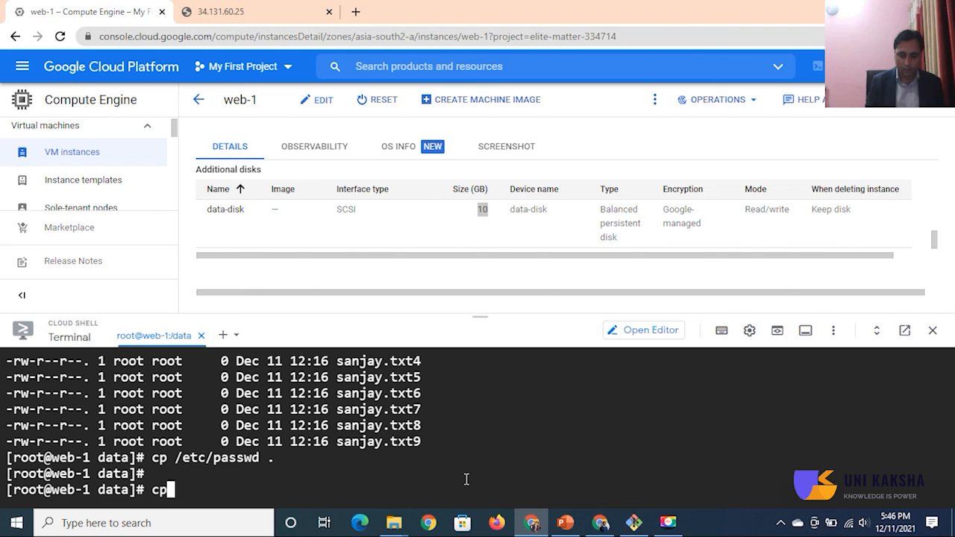
pyautogui.write(' /etc/')
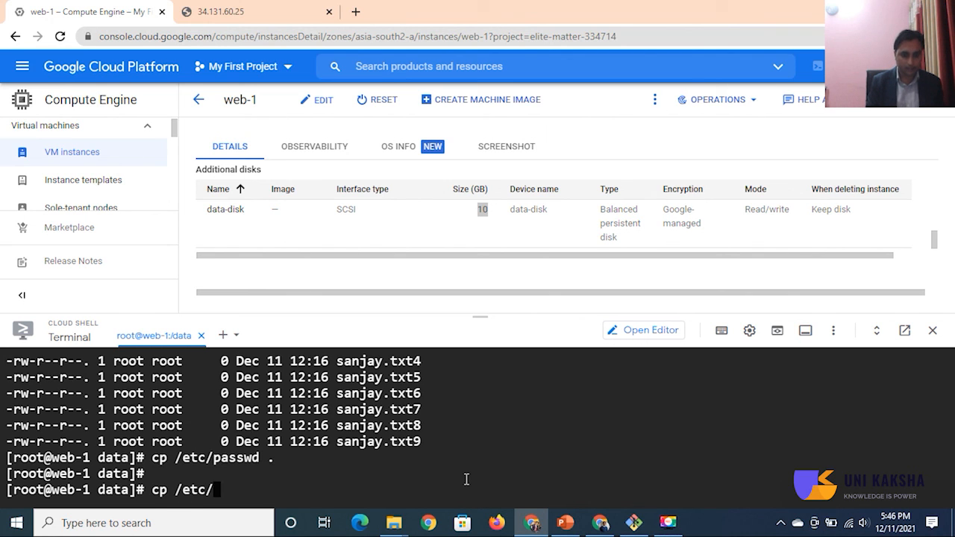
pyautogui.write('sha')
pyautogui.press('Tab')
pyautogui.press('Return')
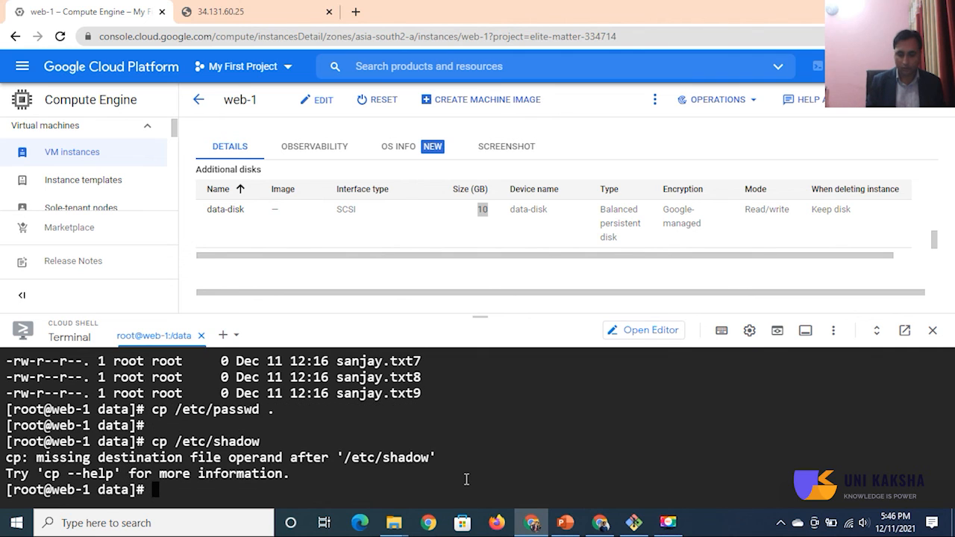
pyautogui.press('Up')
pyautogui.write('.')
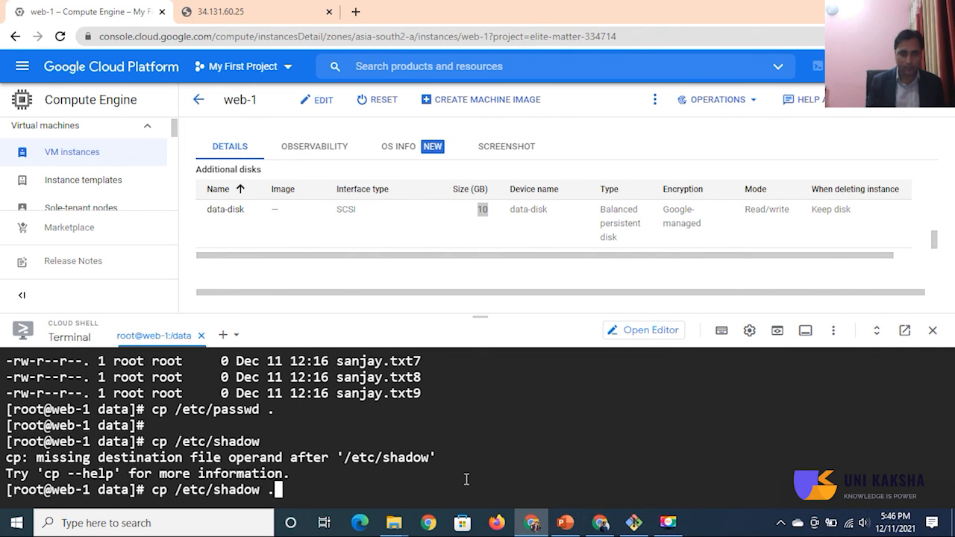
pyautogui.press('Return')
# Step: List the contents of /data with ll and return to the root user's home directory
pyautogui.write('ll')
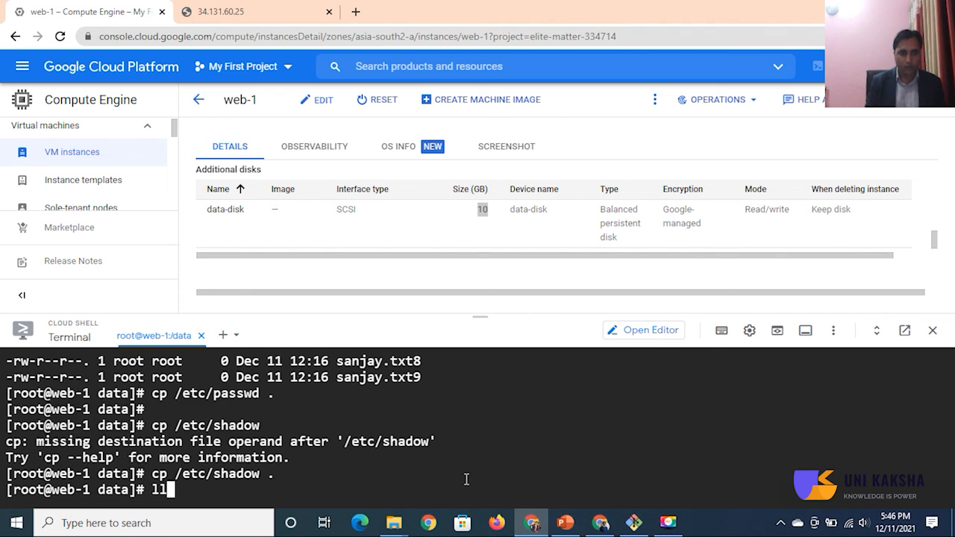
pyautogui.press('Return')
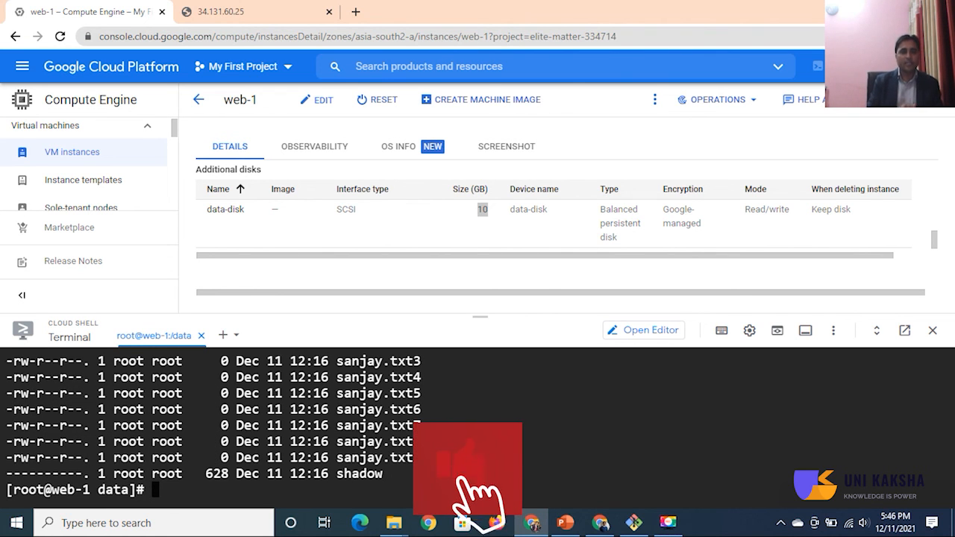
pyautogui.write('cd')
pyautogui.press('Return')
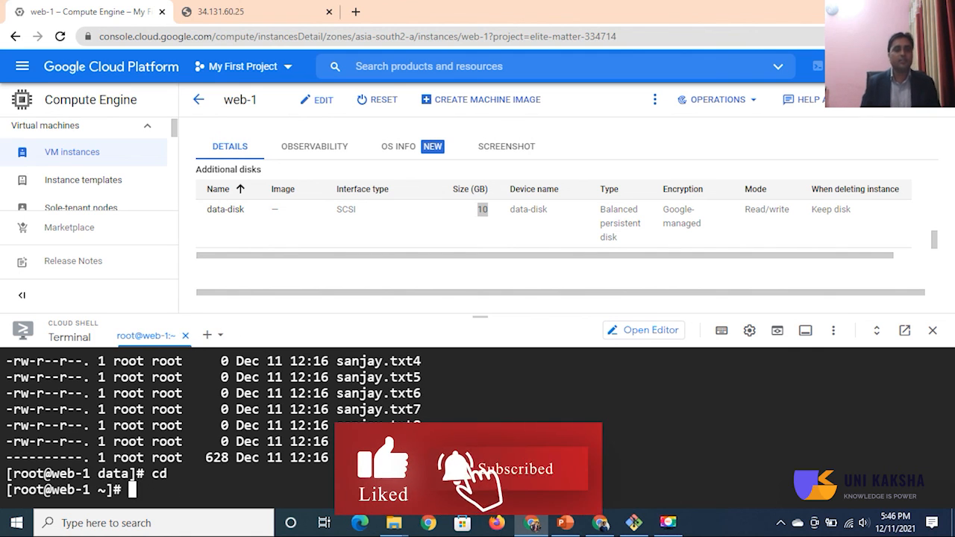